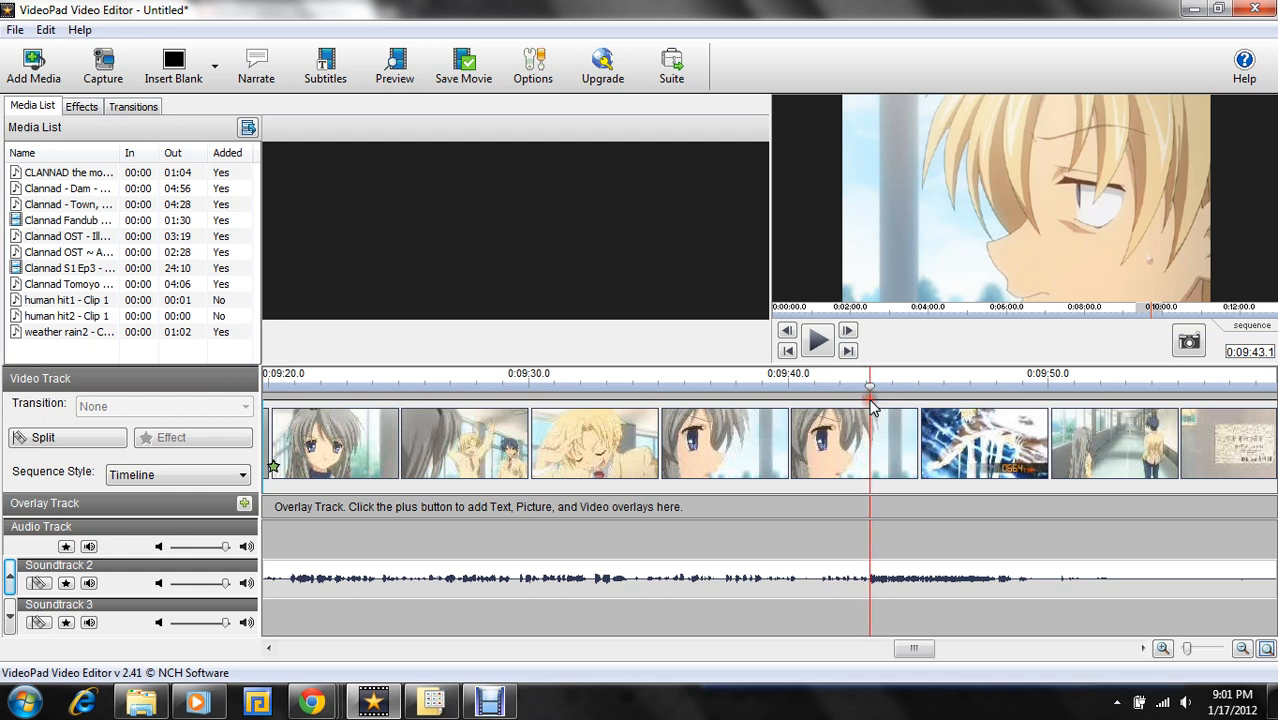
- Position the timeline playhead at 0:09:43.1, where the kick sequence starts, and show the empty Soundtracks 4 and 5
left_click_drag(870, 397, 871, 393)
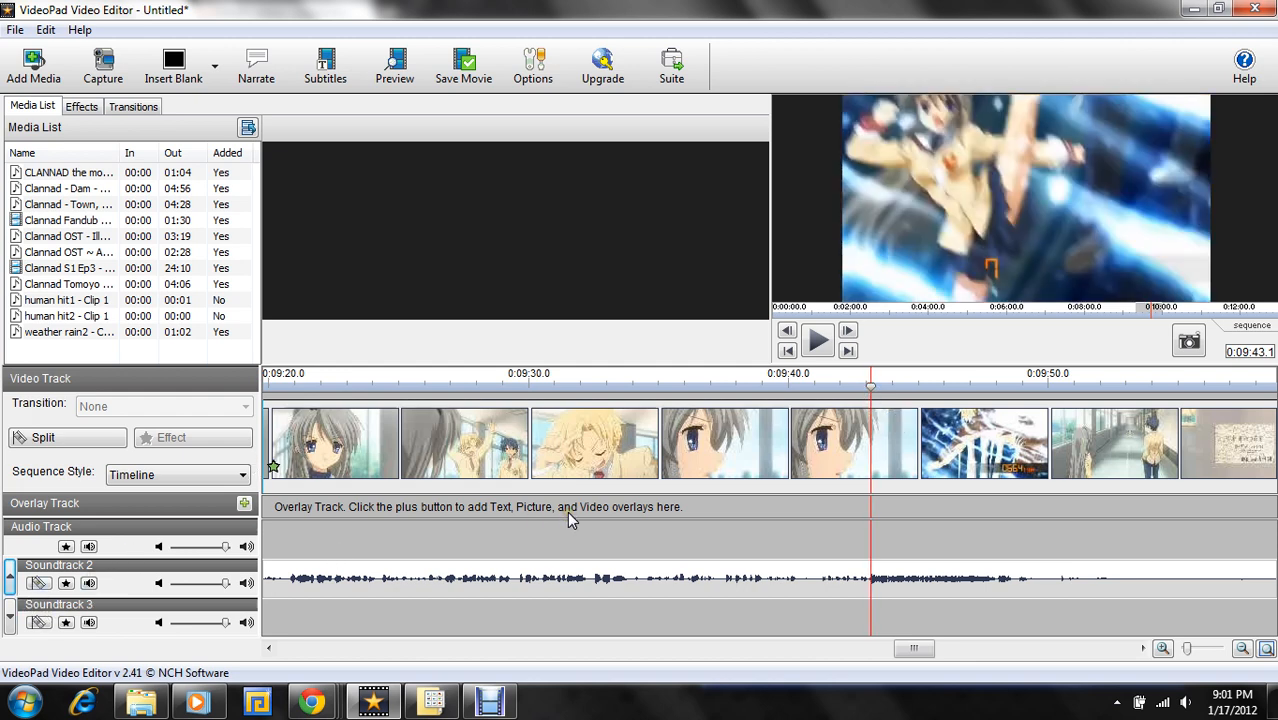
left_click(89, 584)
left_click(12, 622)
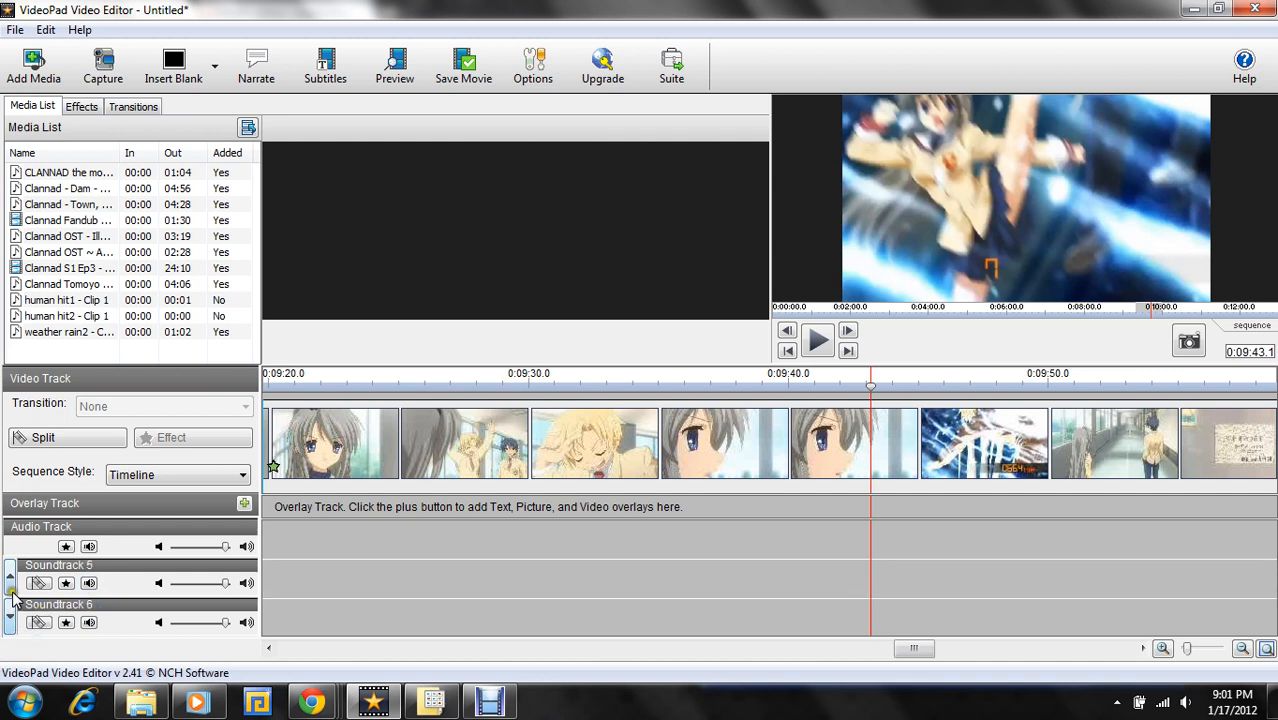
- Trim the human hit1 clip to its audible hit, with the in point at 0:00:00.3 and the out point at 0:00:00.5
left_click(58, 302)
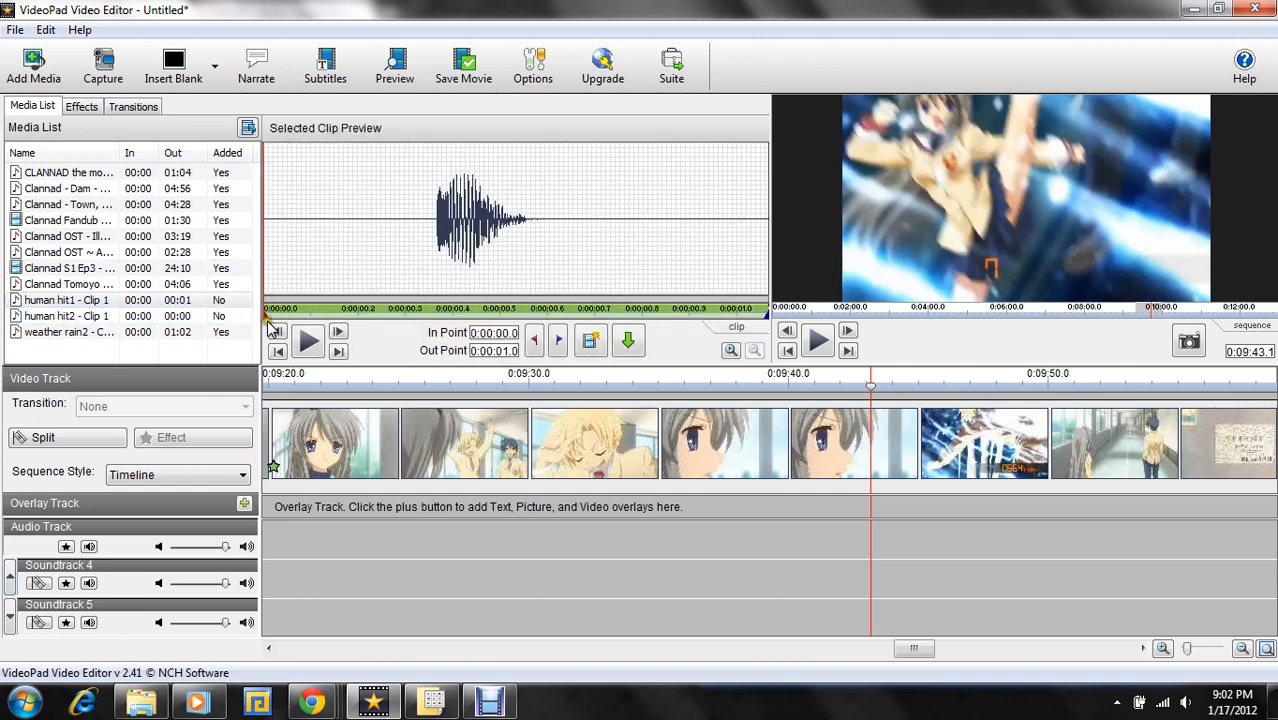
left_click_drag(267, 312, 436, 306)
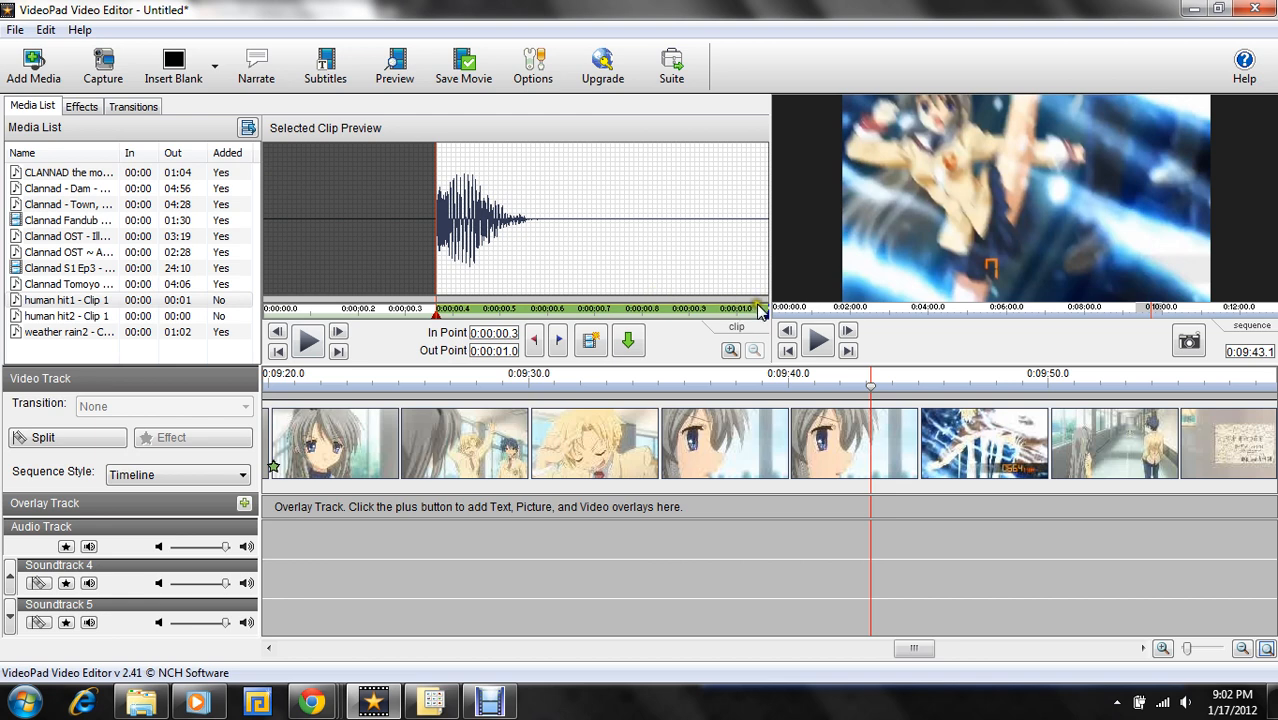
left_click_drag(770, 320, 540, 328)
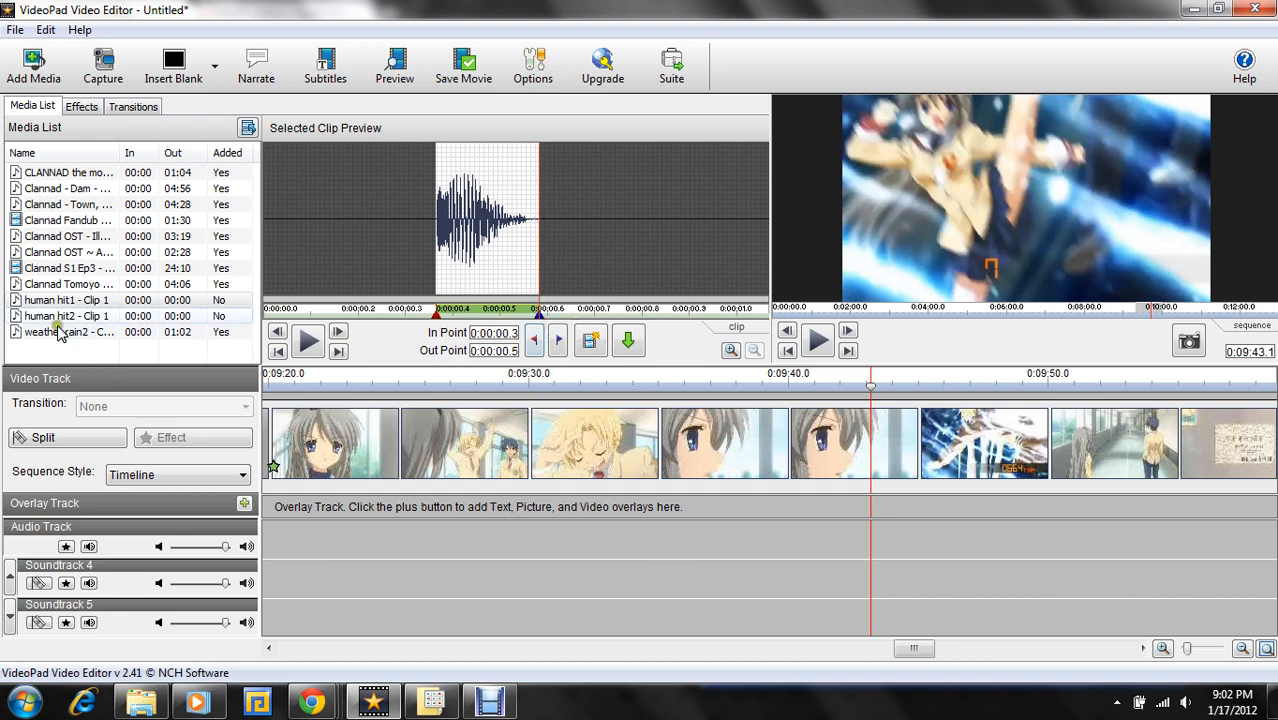
- Place one copy of the trimmed human hit1 clip on each of Soundtracks 4, 5 and 6, slightly staggered from 0:09:43.1 onward
left_click_drag(58, 304, 872, 595)
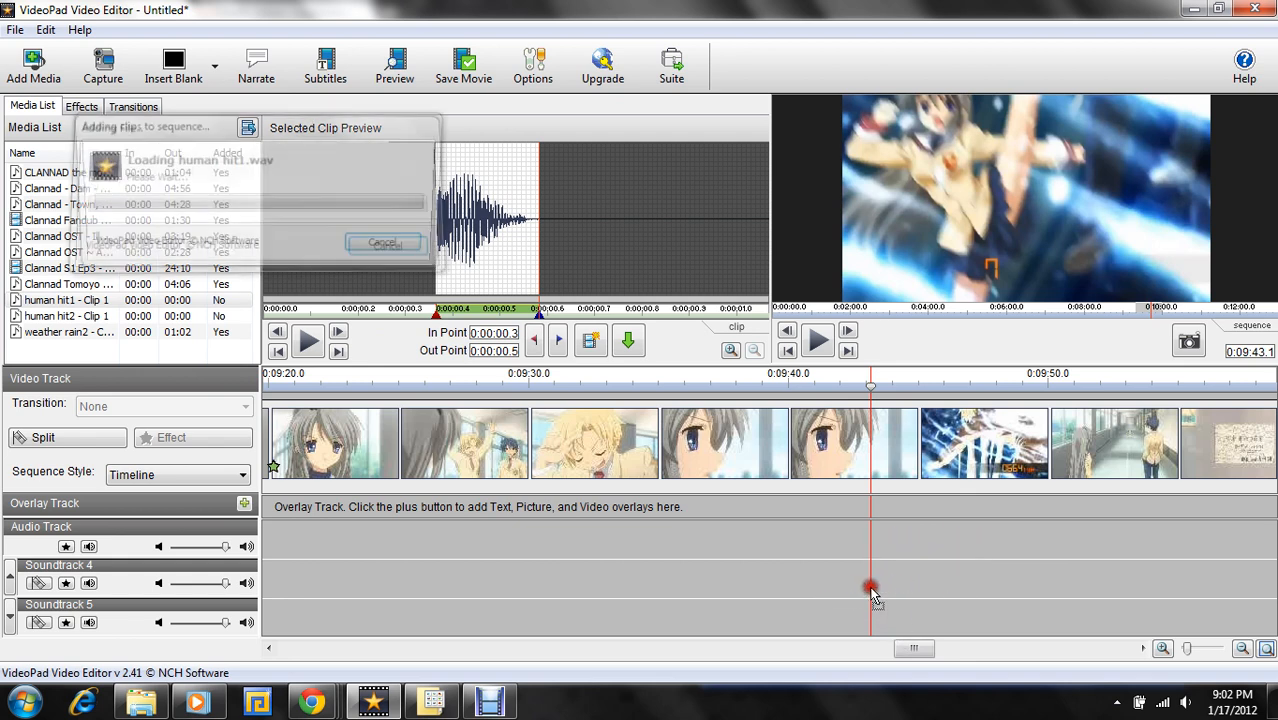
left_click(872, 584)
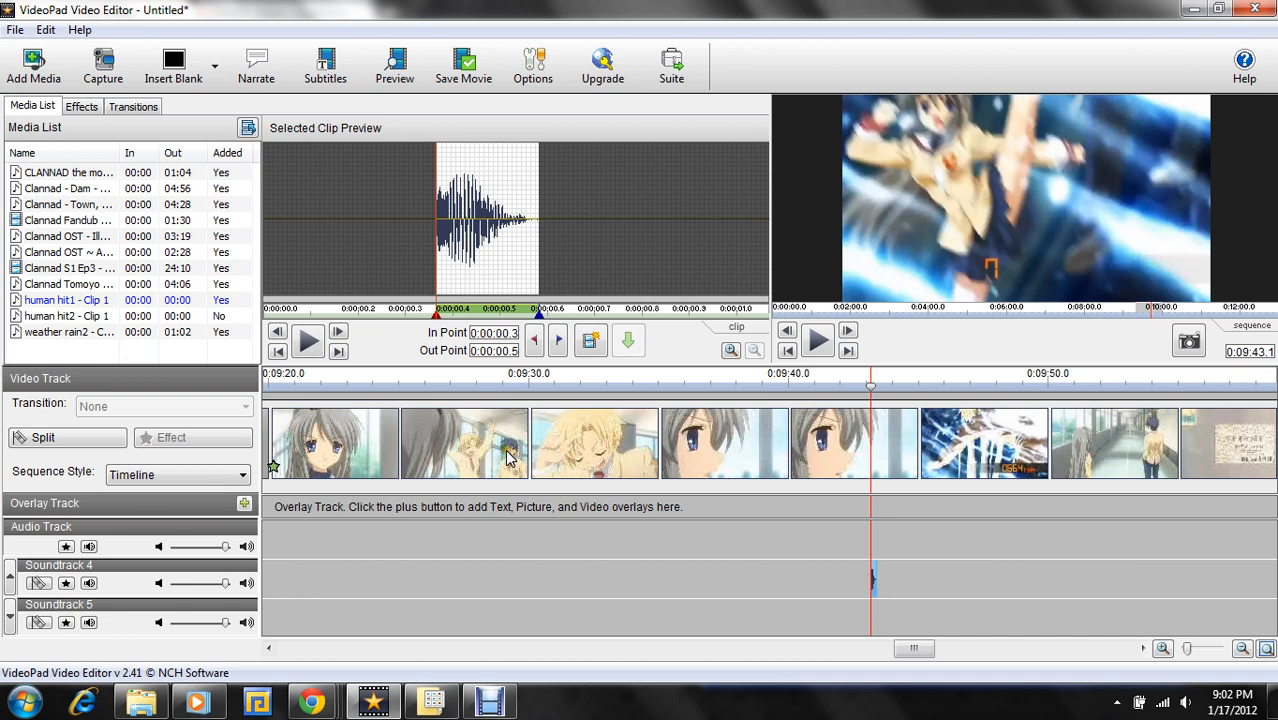
left_click_drag(70, 300, 876, 615)
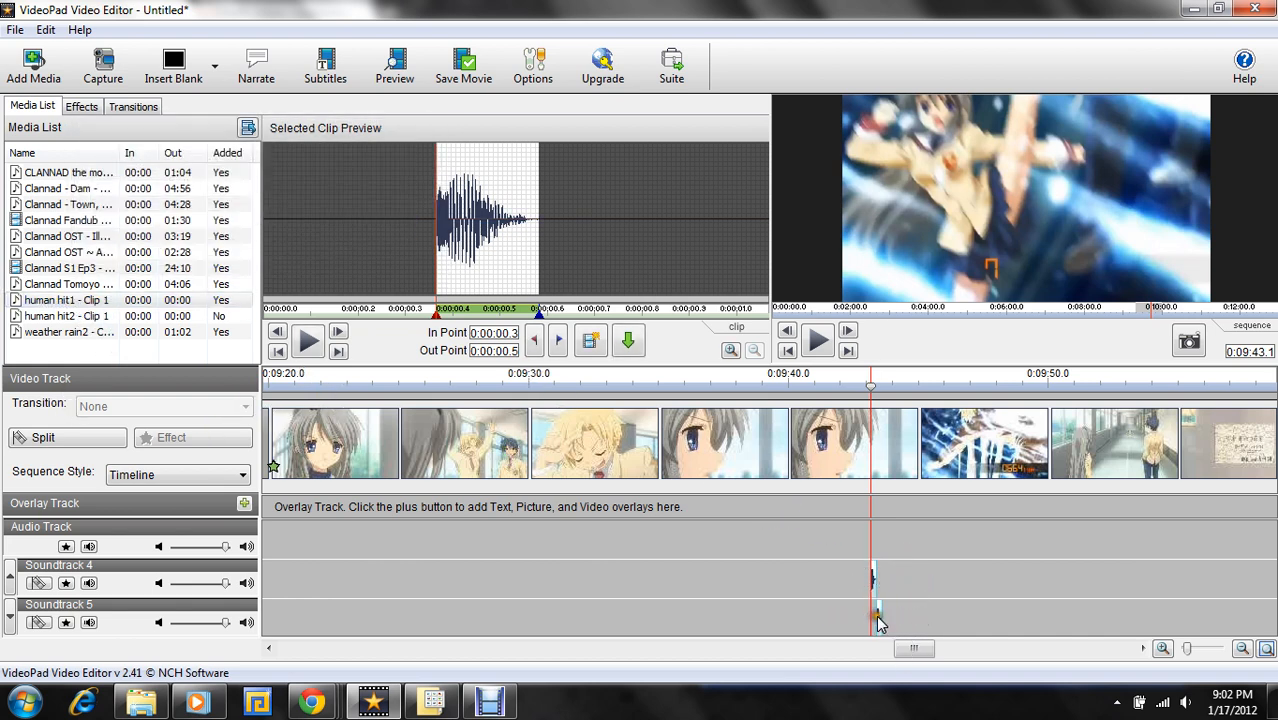
left_click(877, 619)
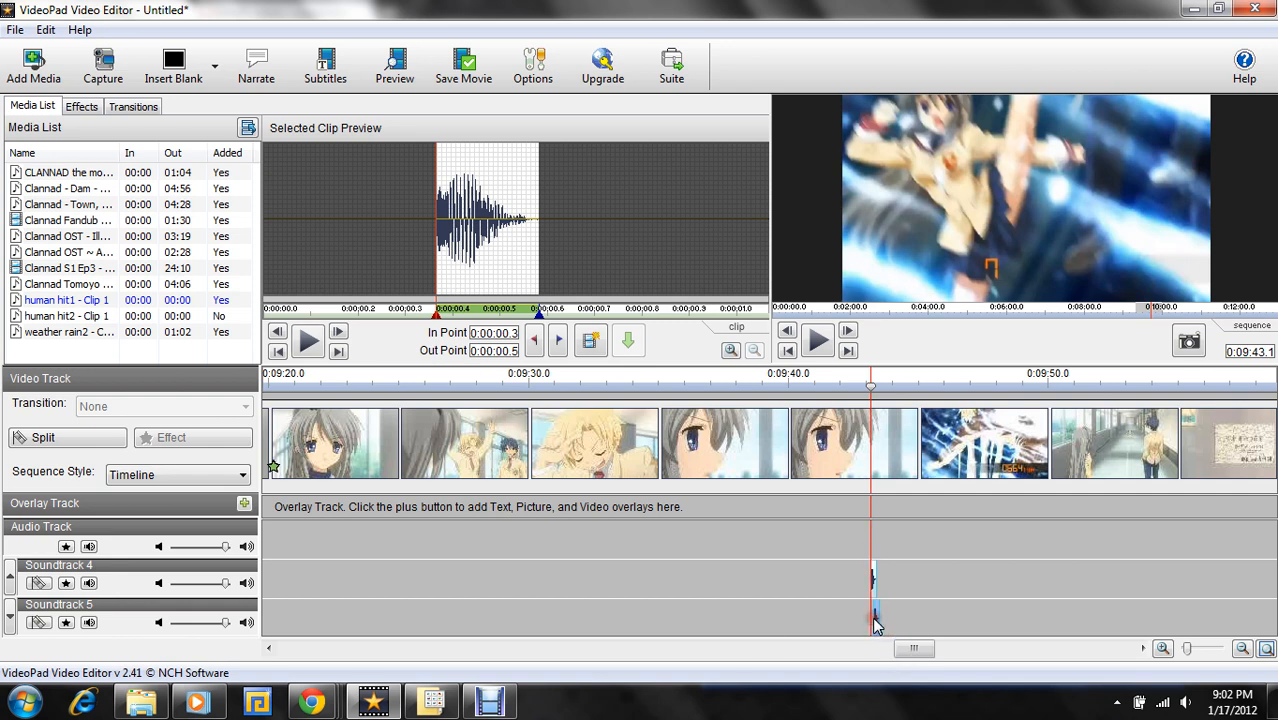
left_click(13, 621)
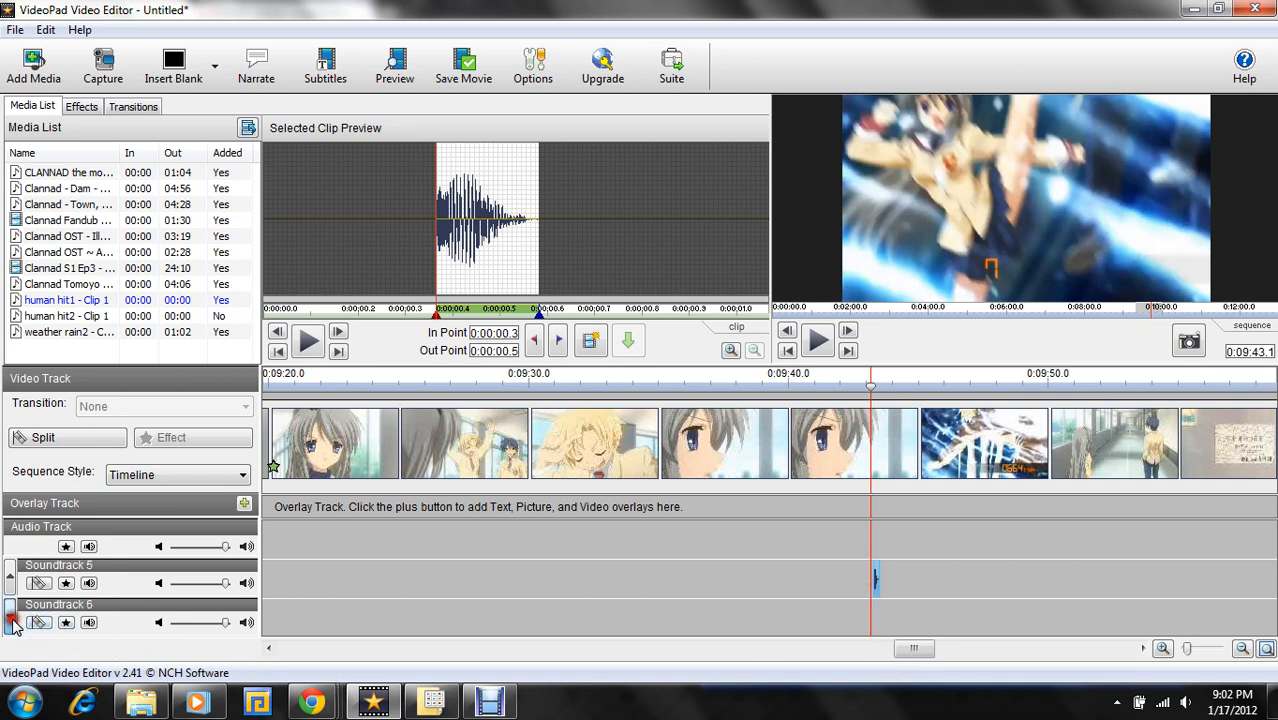
left_click_drag(60, 300, 878, 620)
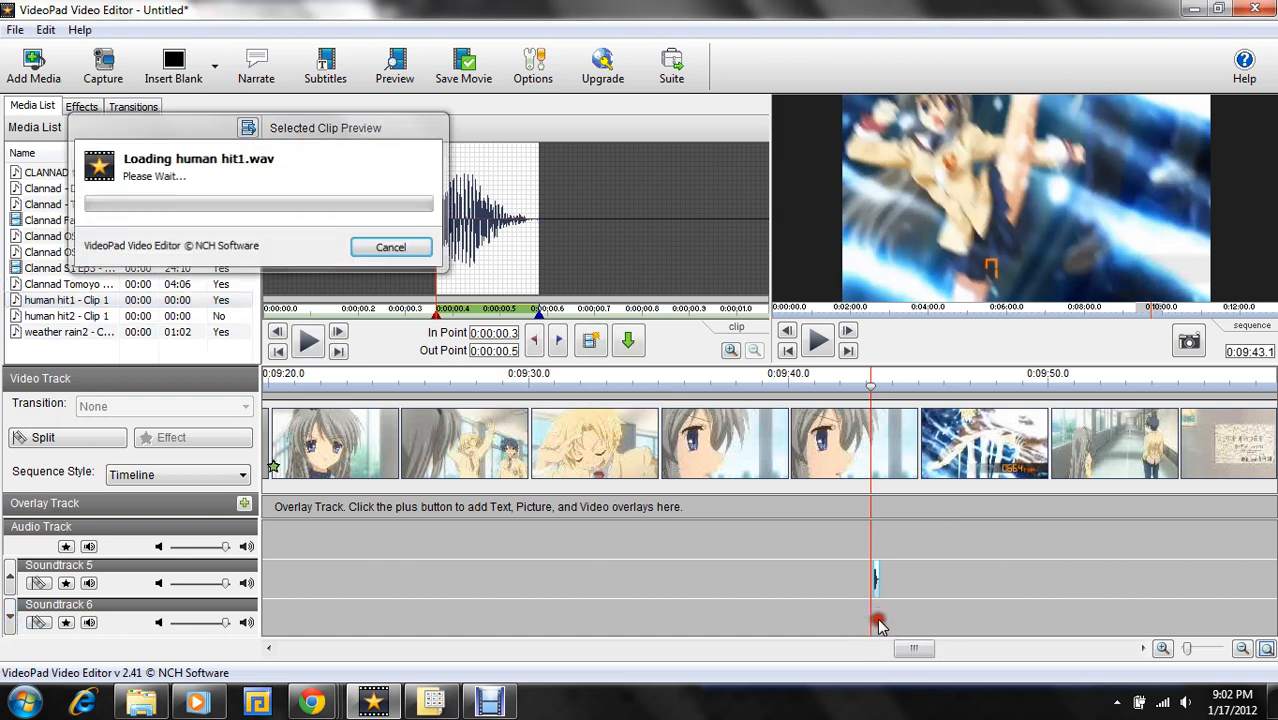
left_click(881, 620)
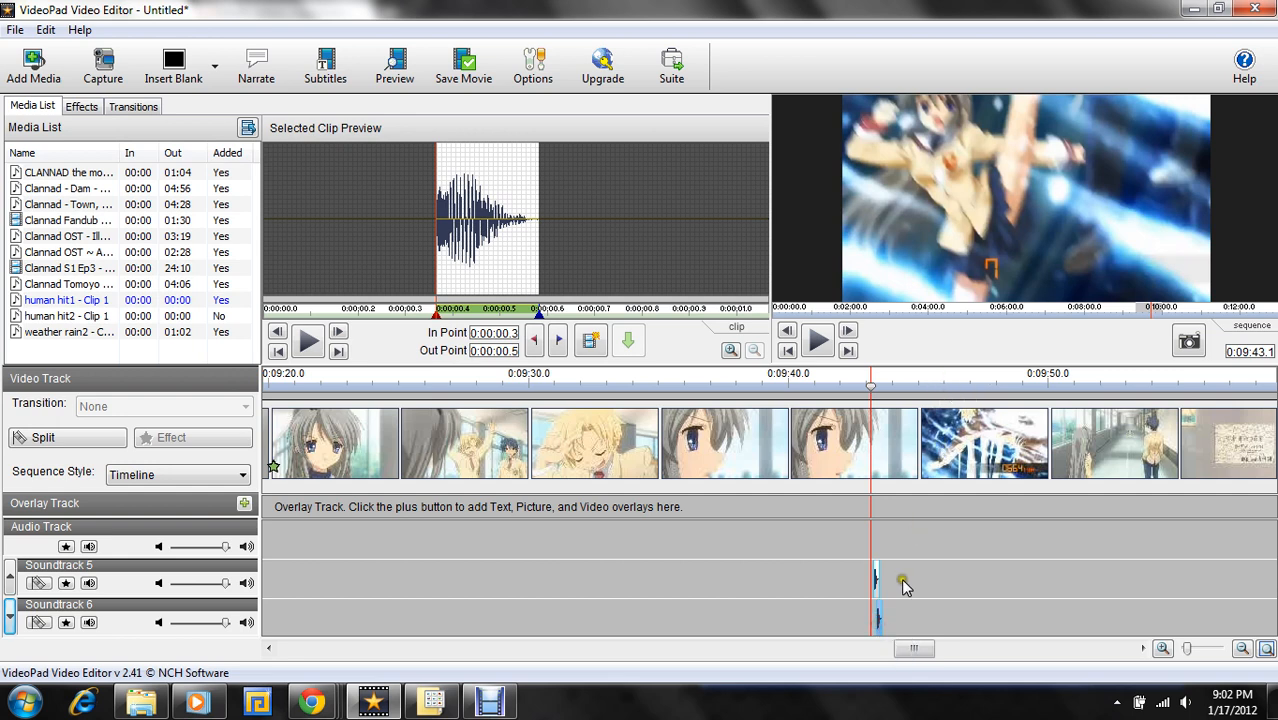
- Mark the end of the kick sequence with the playhead at 0:09:46.4 and append three more human hit1 copies end to end on Soundtrack 4
left_click_drag(932, 385, 955, 388)
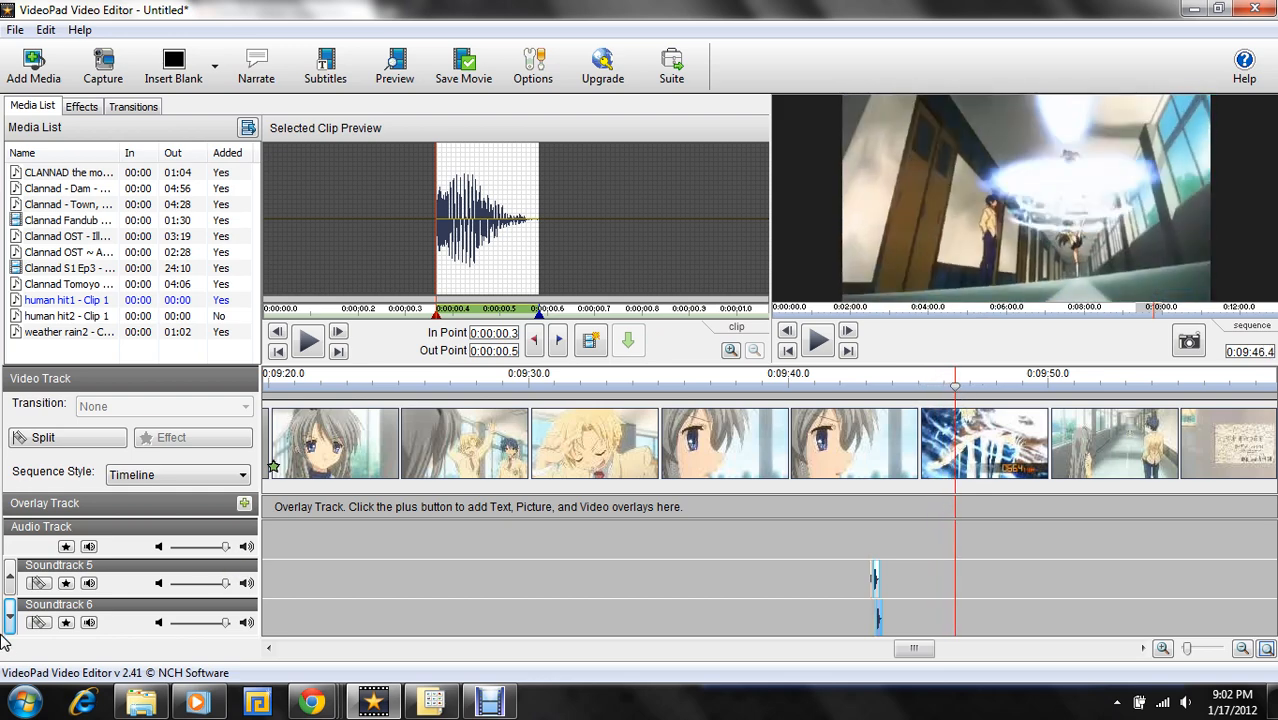
left_click(9, 577)
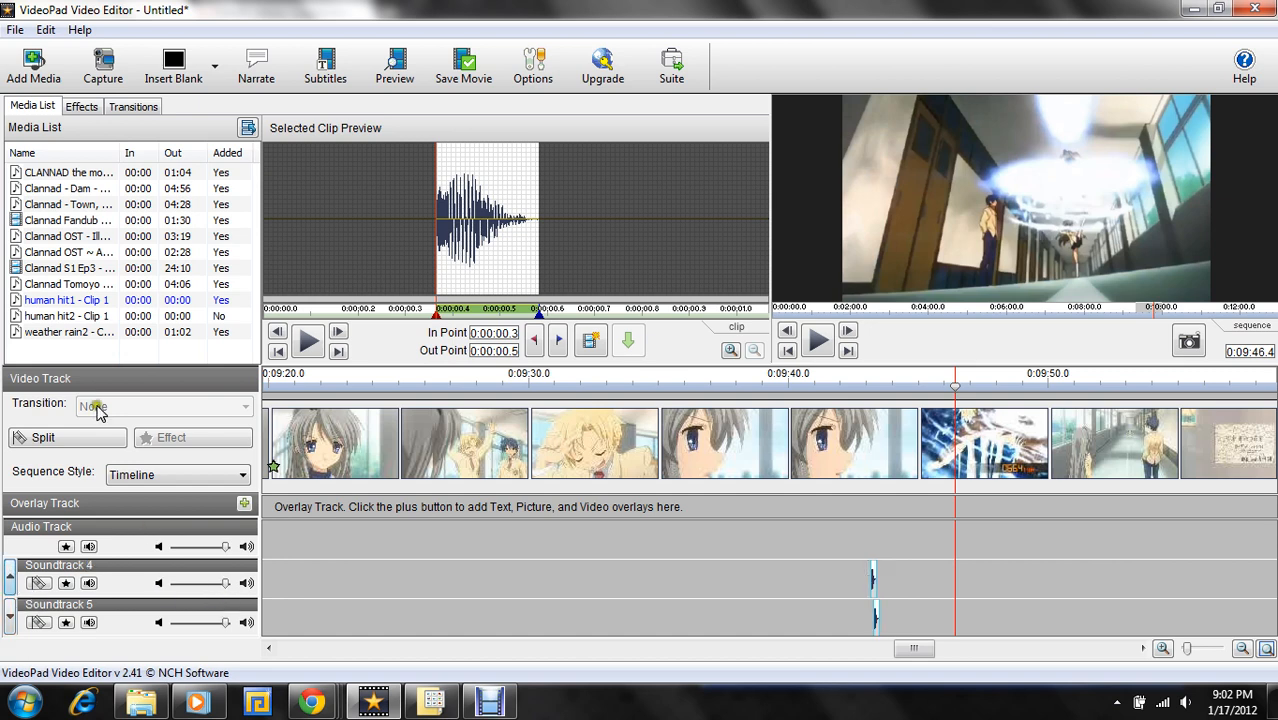
mouse_move(62, 300)
left_mouse_down()
mouse_move(625, 340)
mouse_move(688, 540)
mouse_move(879, 548)
mouse_move(901, 584)
mouse_move(878, 590)
left_mouse_up()
left_click(213, 302)
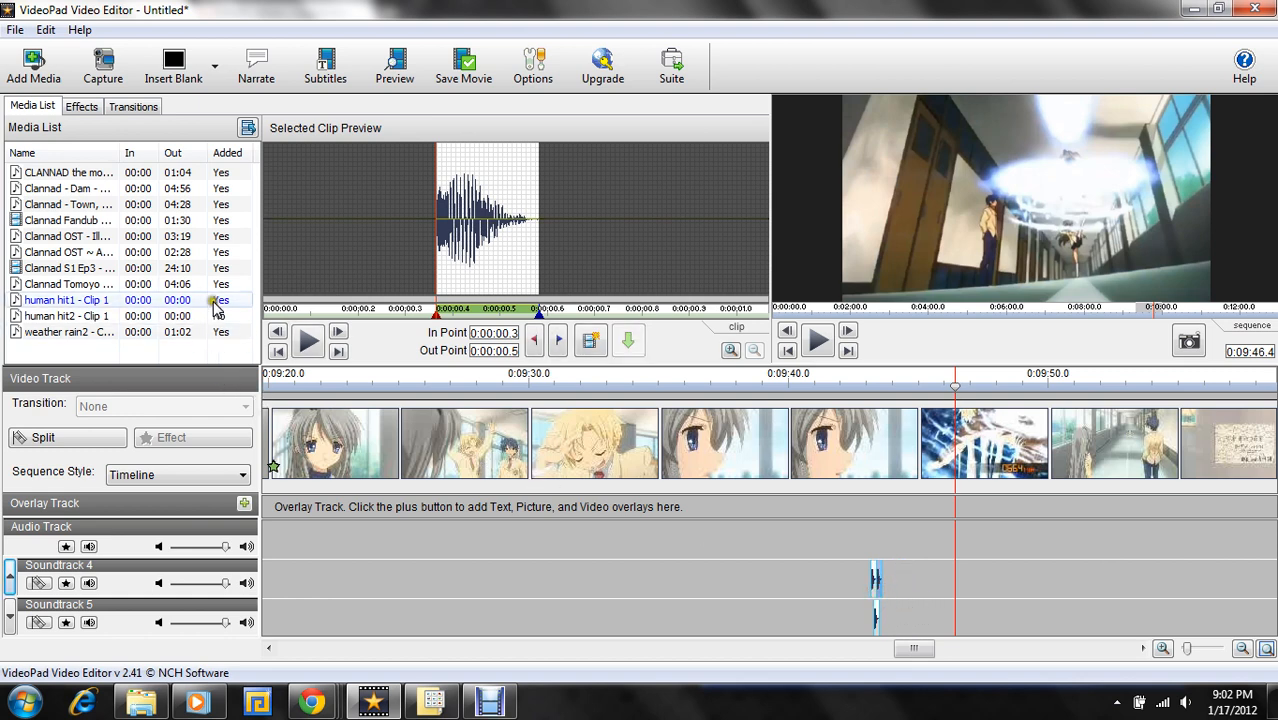
left_click_drag(213, 306, 885, 585)
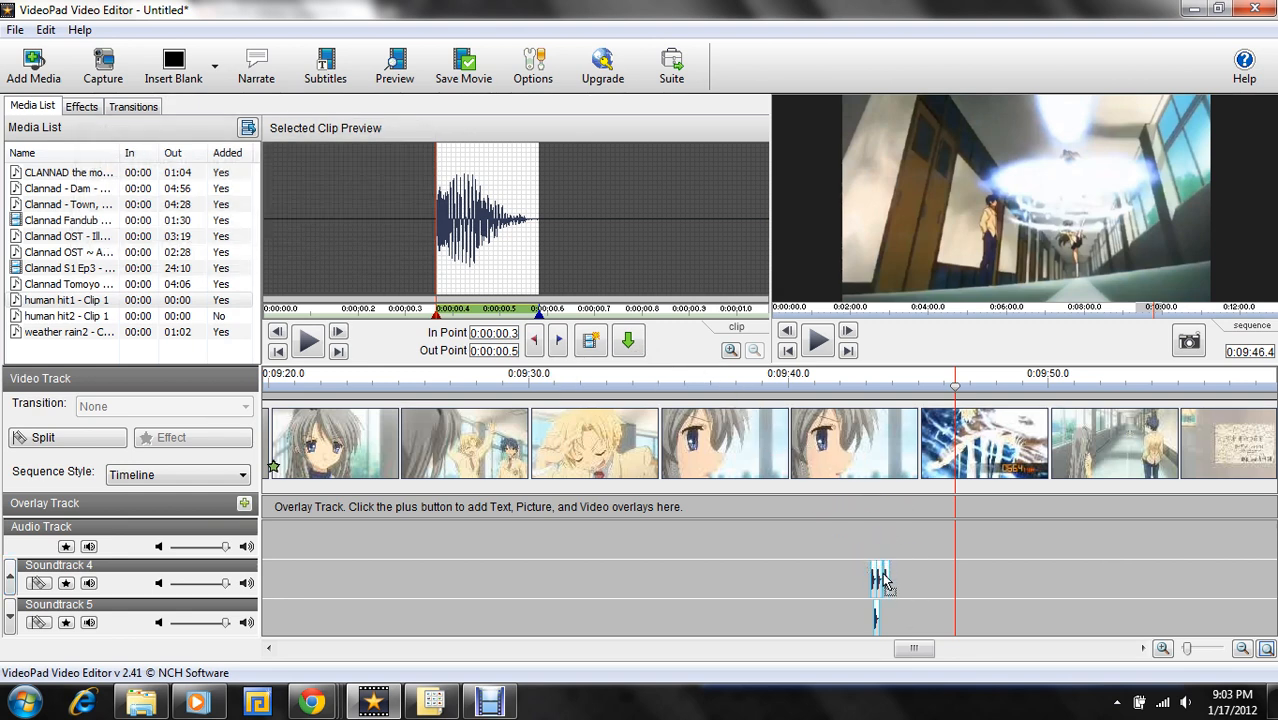
left_click(884, 580)
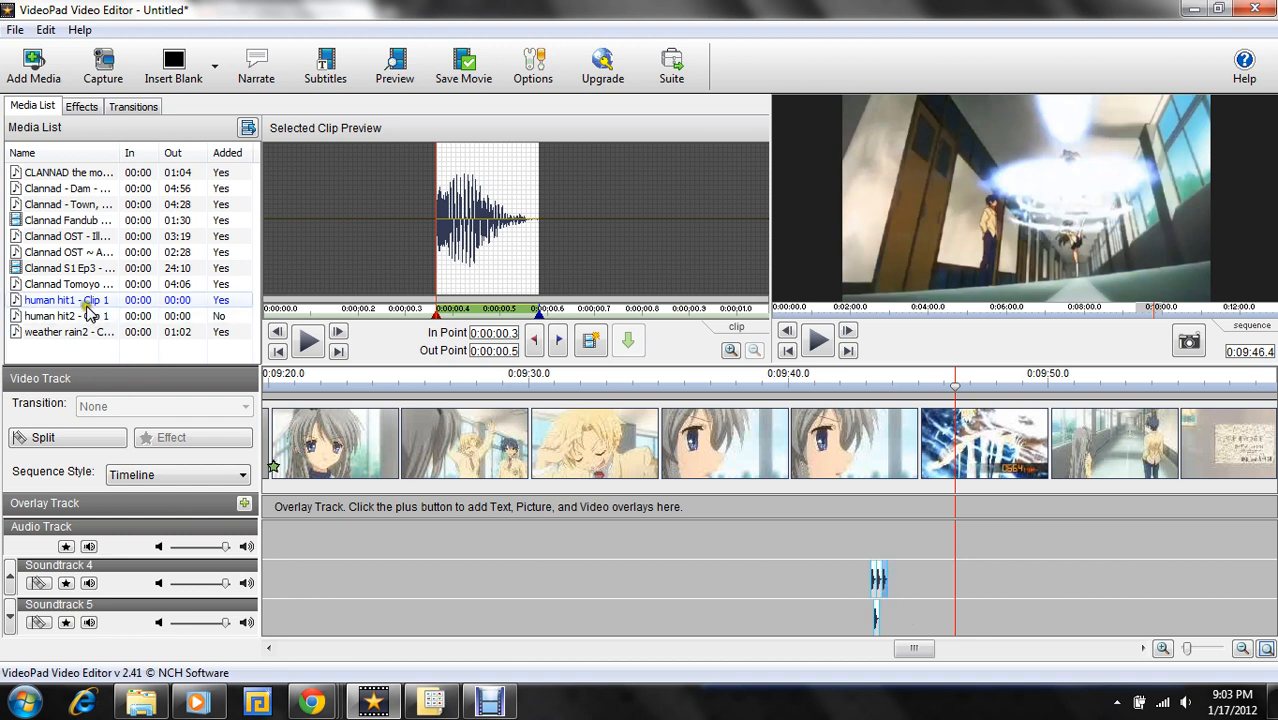
left_click_drag(80, 300, 885, 591)
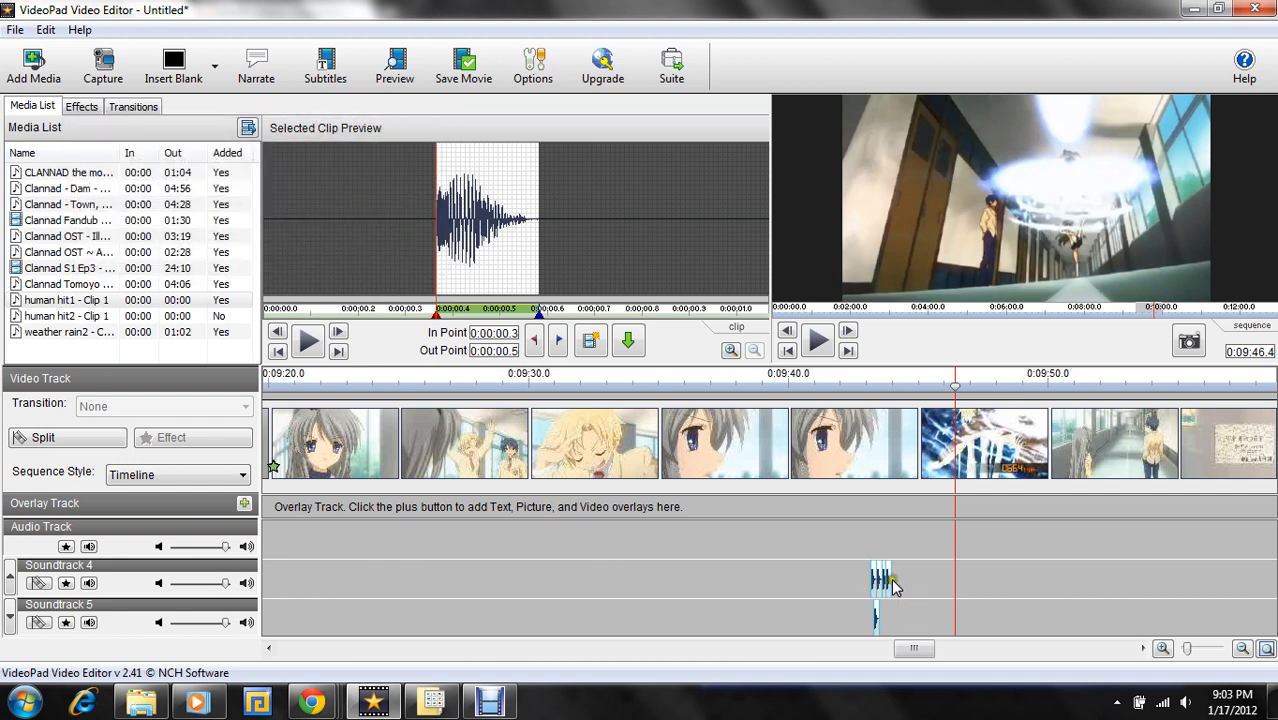
left_click(890, 590)
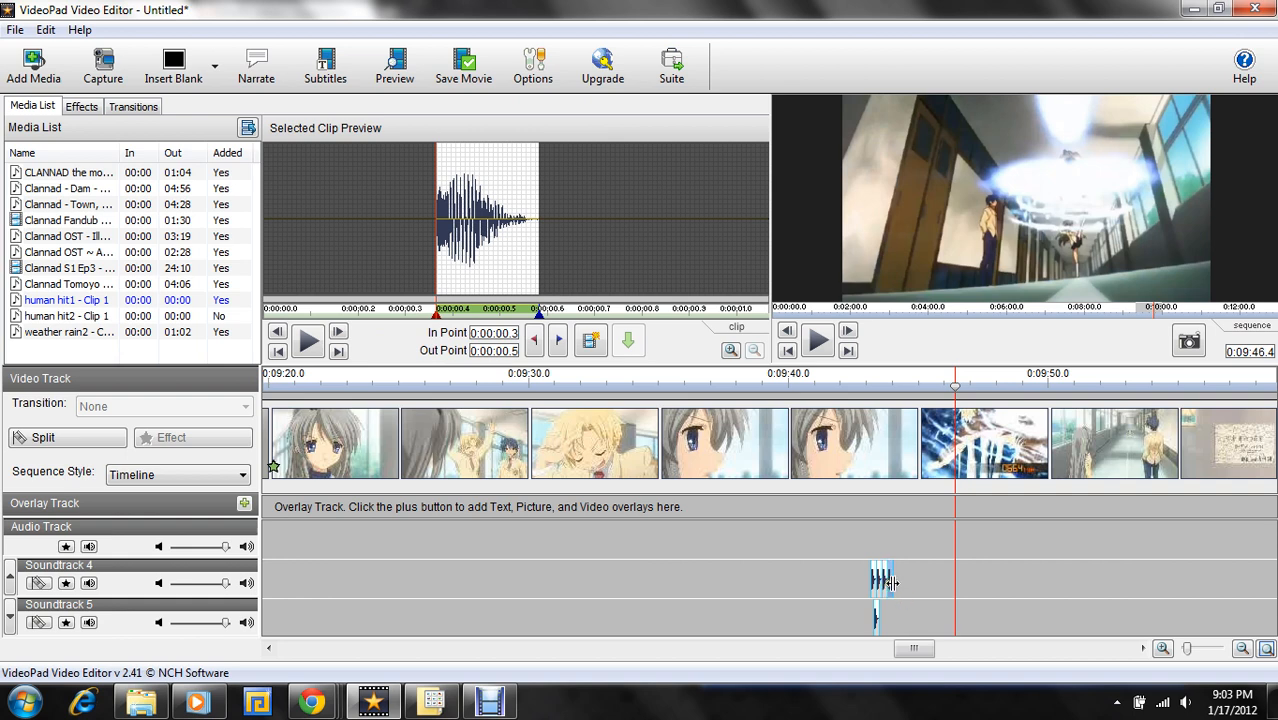
- Realign the last human hit1 copy on Soundtrack 4 against the one before it and append another copy directly after it
left_click(895, 582)
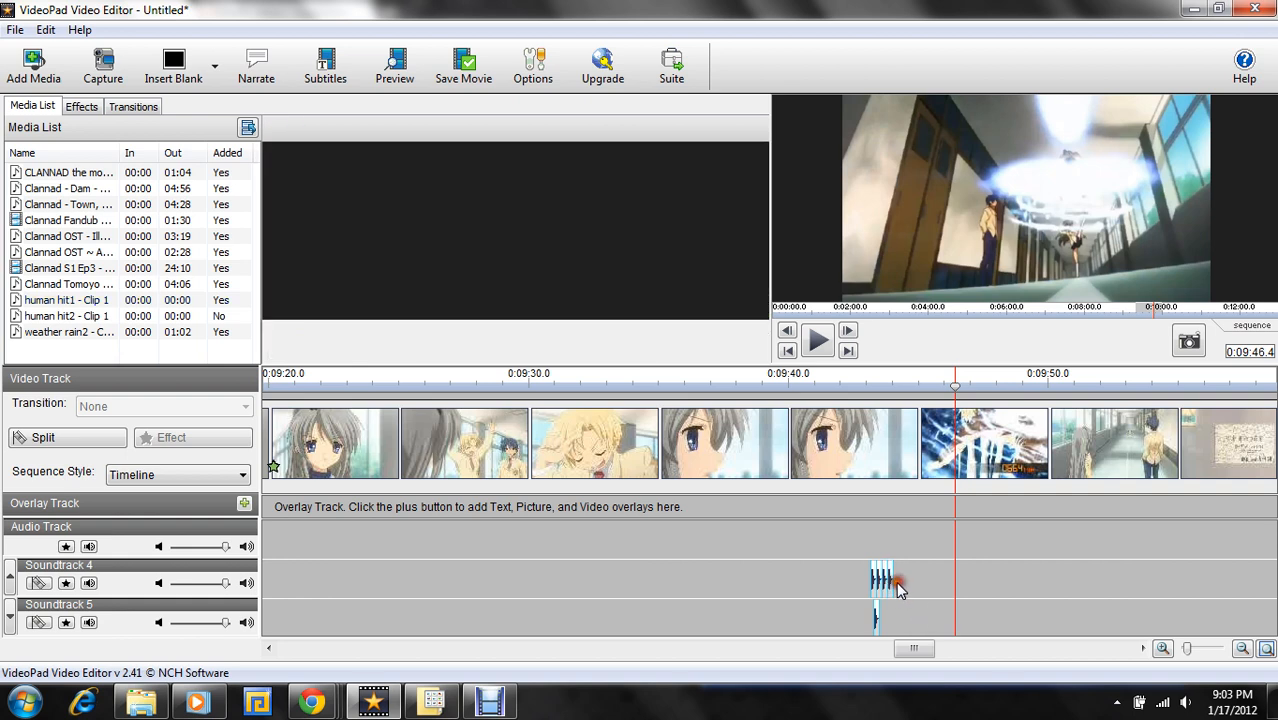
left_click(889, 584)
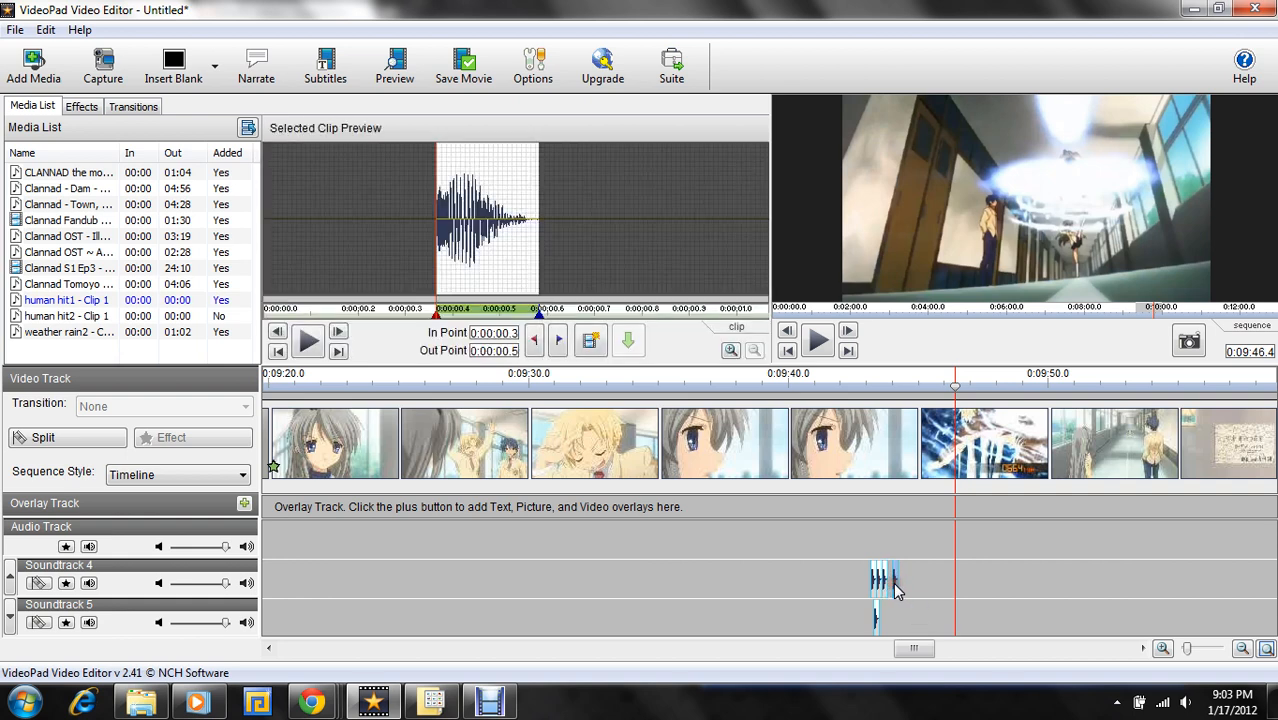
left_click(920, 587)
left_click(893, 585)
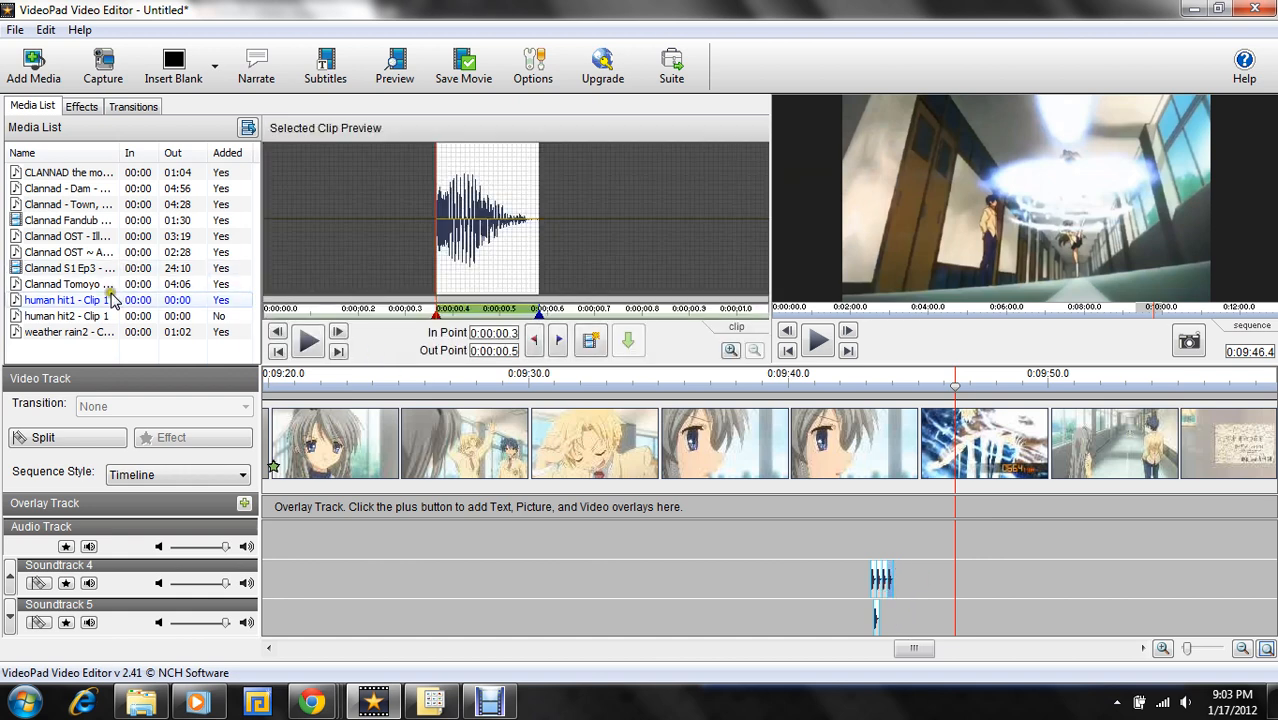
left_click_drag(115, 300, 899, 588)
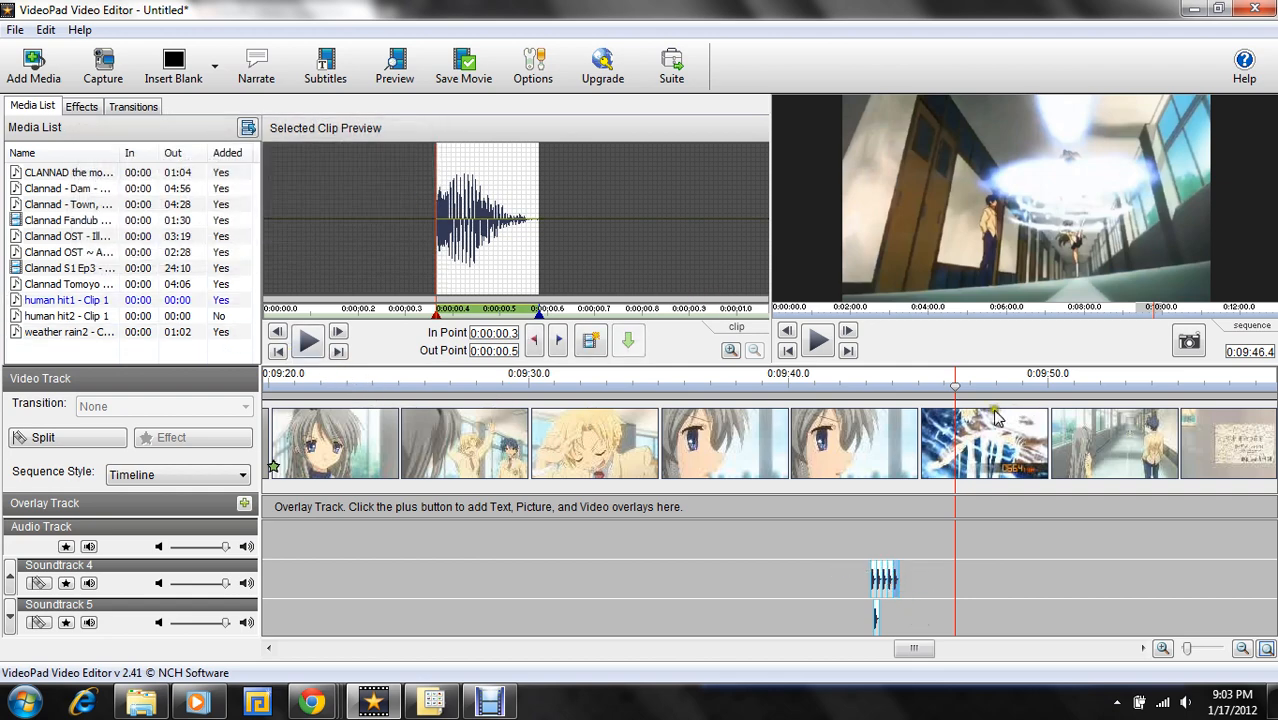
- Play the sequence from 0:09:42.9 and again from 0:09:43.6 to check the hit sounds against the kicks
left_click(879, 384)
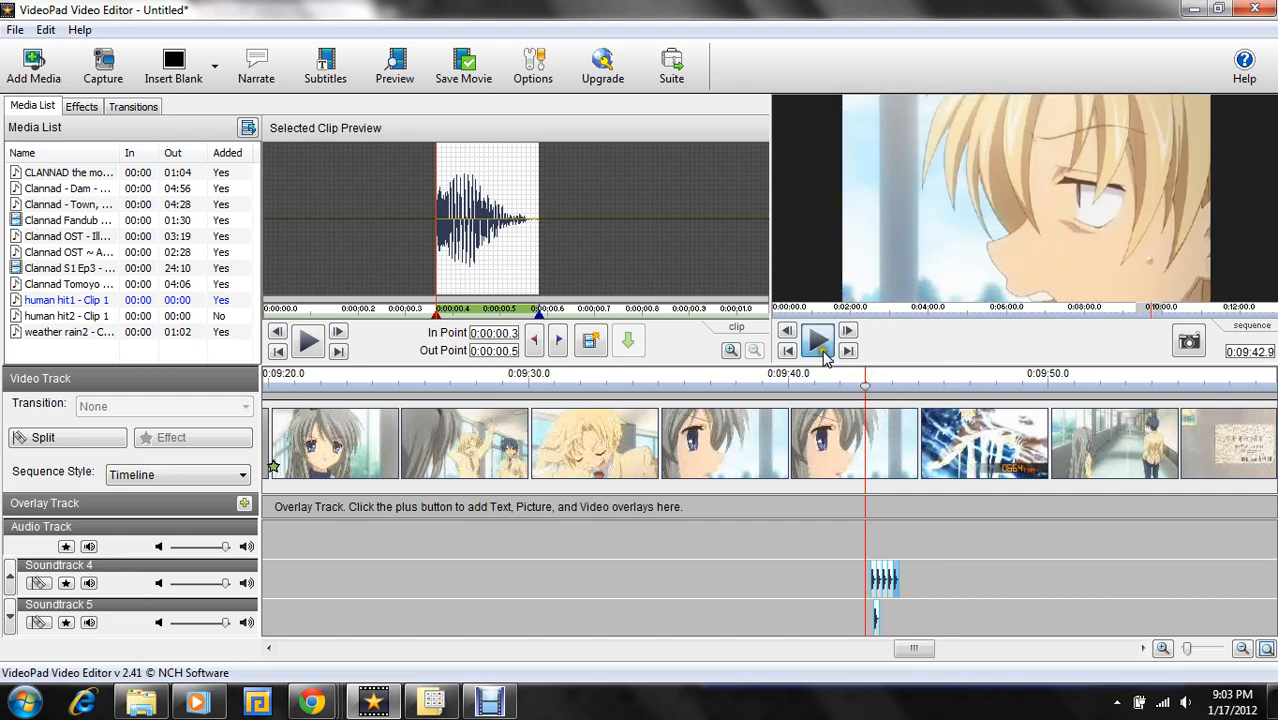
left_click(818, 343)
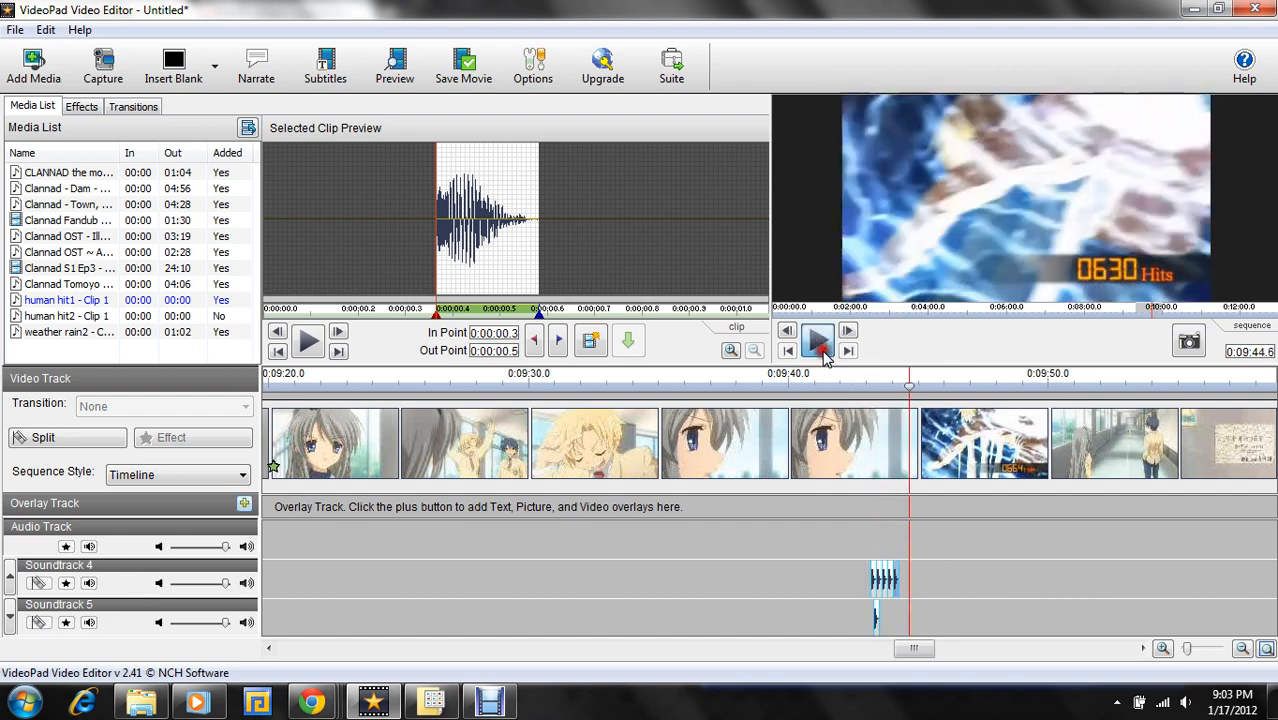
left_click(819, 343)
left_click_drag(908, 388, 884, 396)
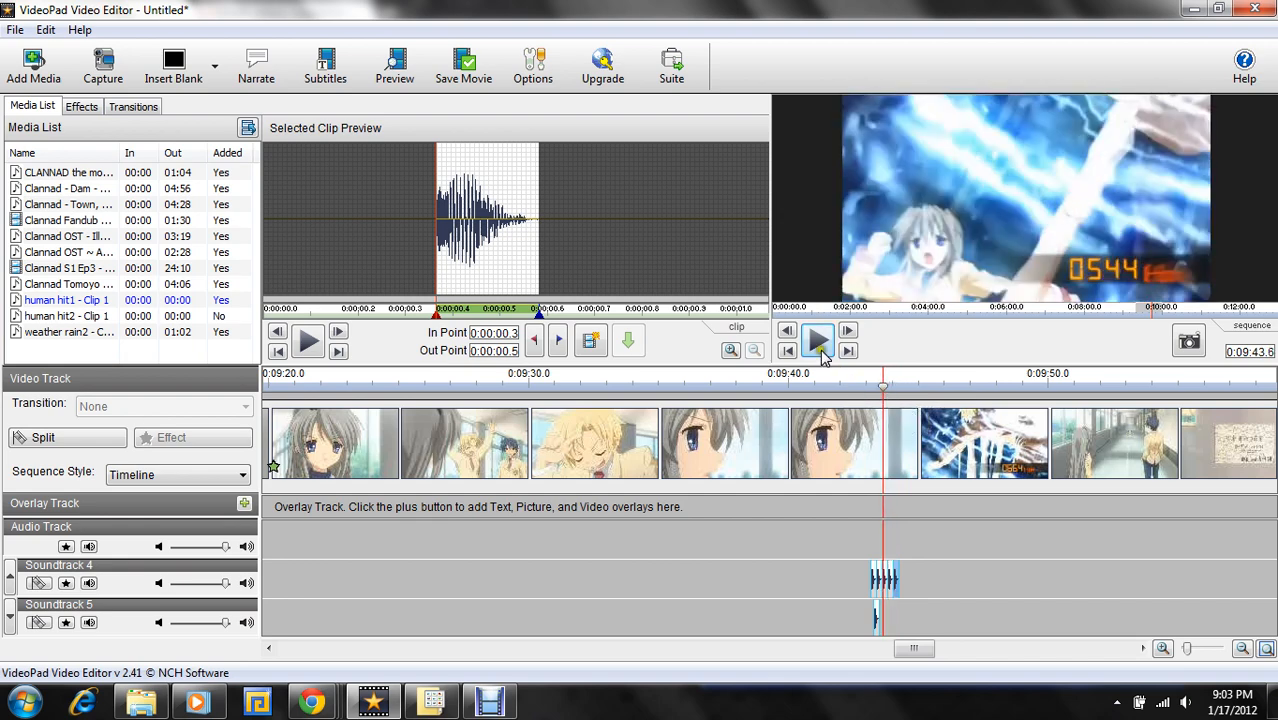
left_click(818, 343)
left_click(818, 343)
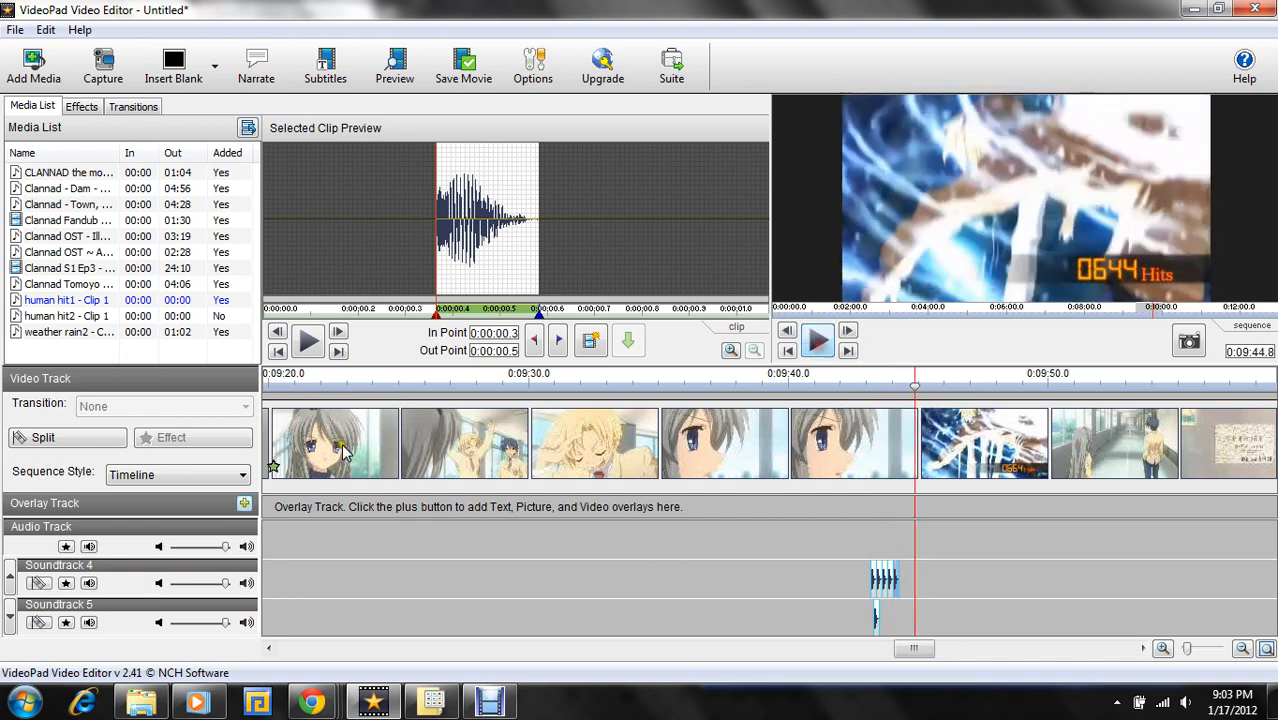
- Append six more human hit1 copies end to end on Soundtrack 4, with the playhead back at 0:09:46.4 as the end mark
left_click_drag(100, 300, 916, 585)
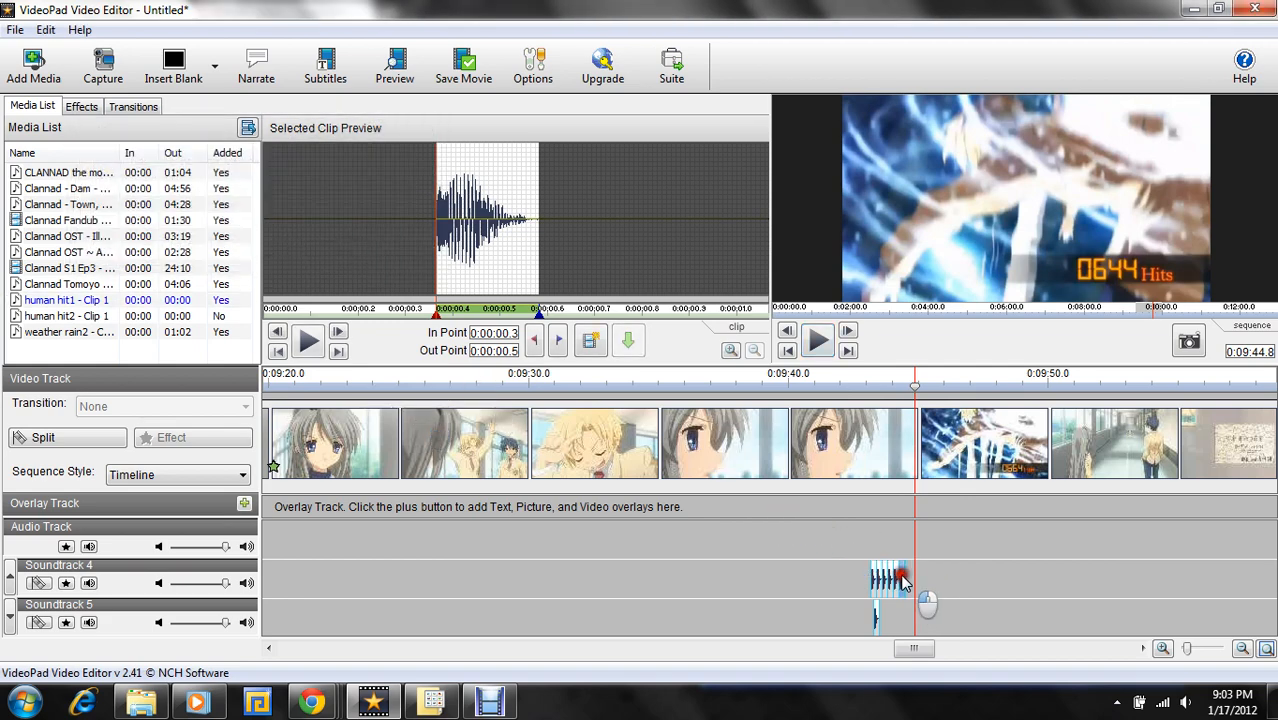
left_click_drag(935, 392, 956, 390)
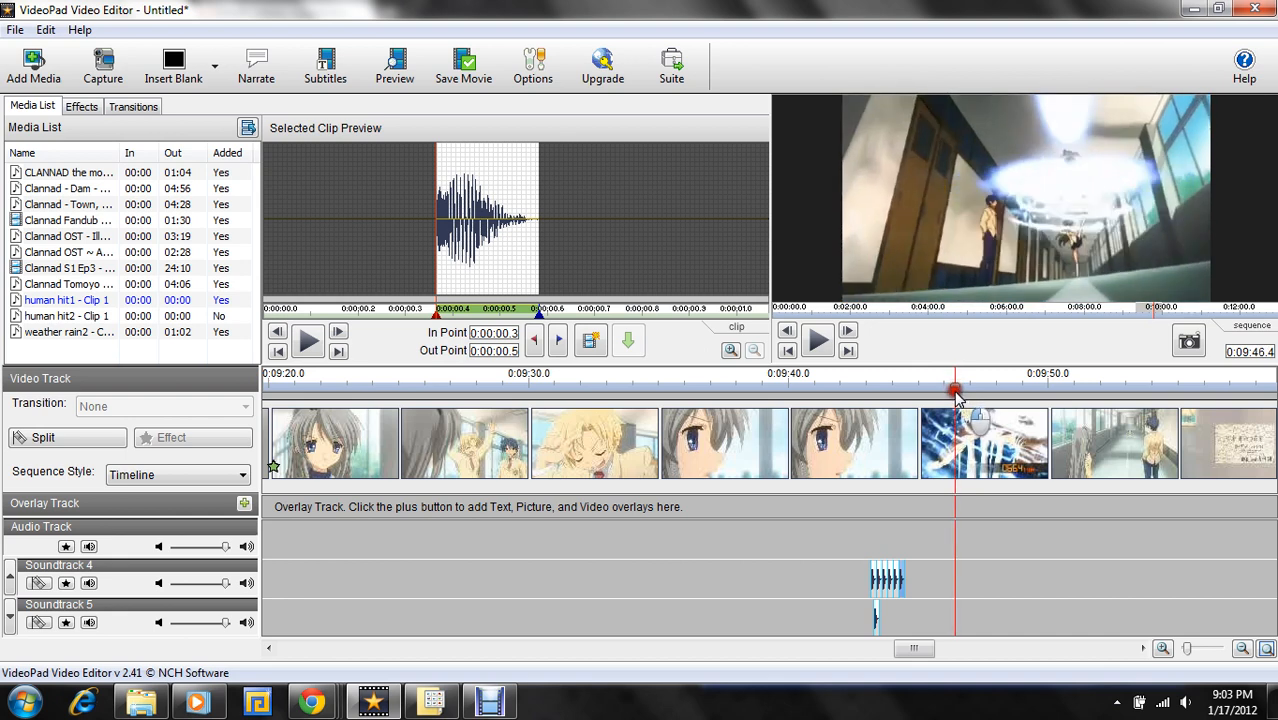
left_click_drag(120, 300, 874, 568)
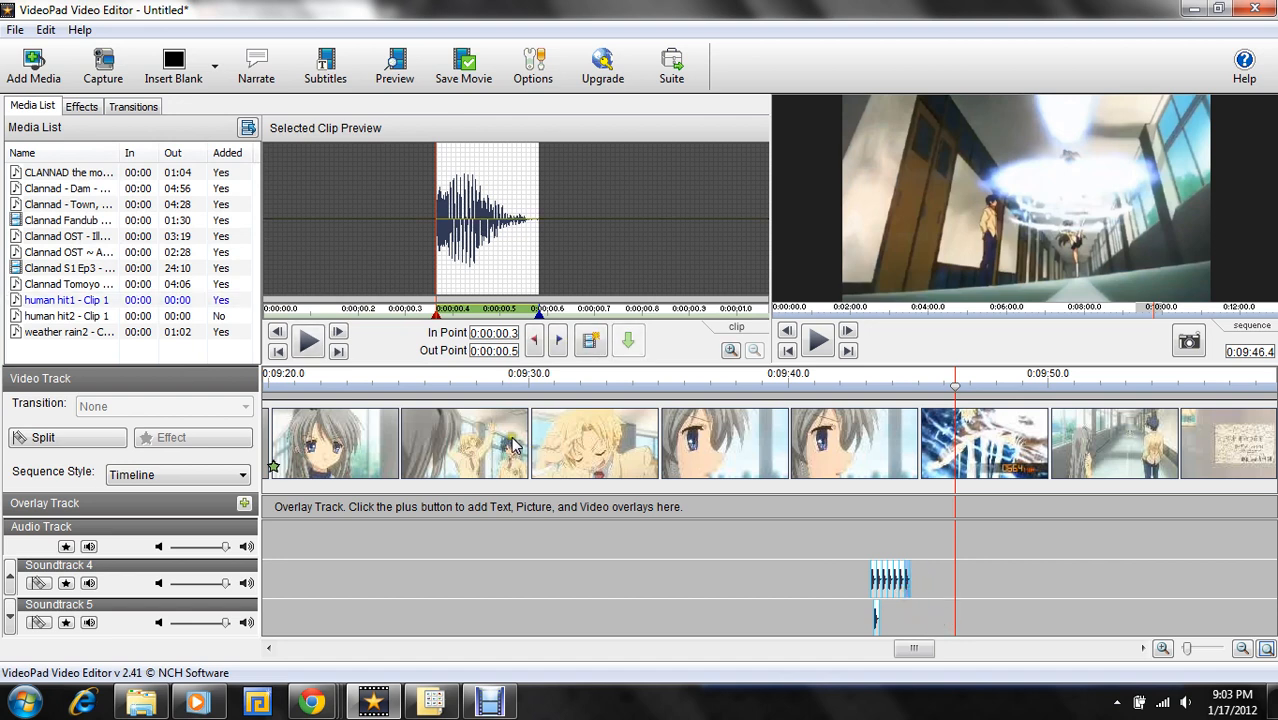
left_click_drag(118, 300, 922, 592)
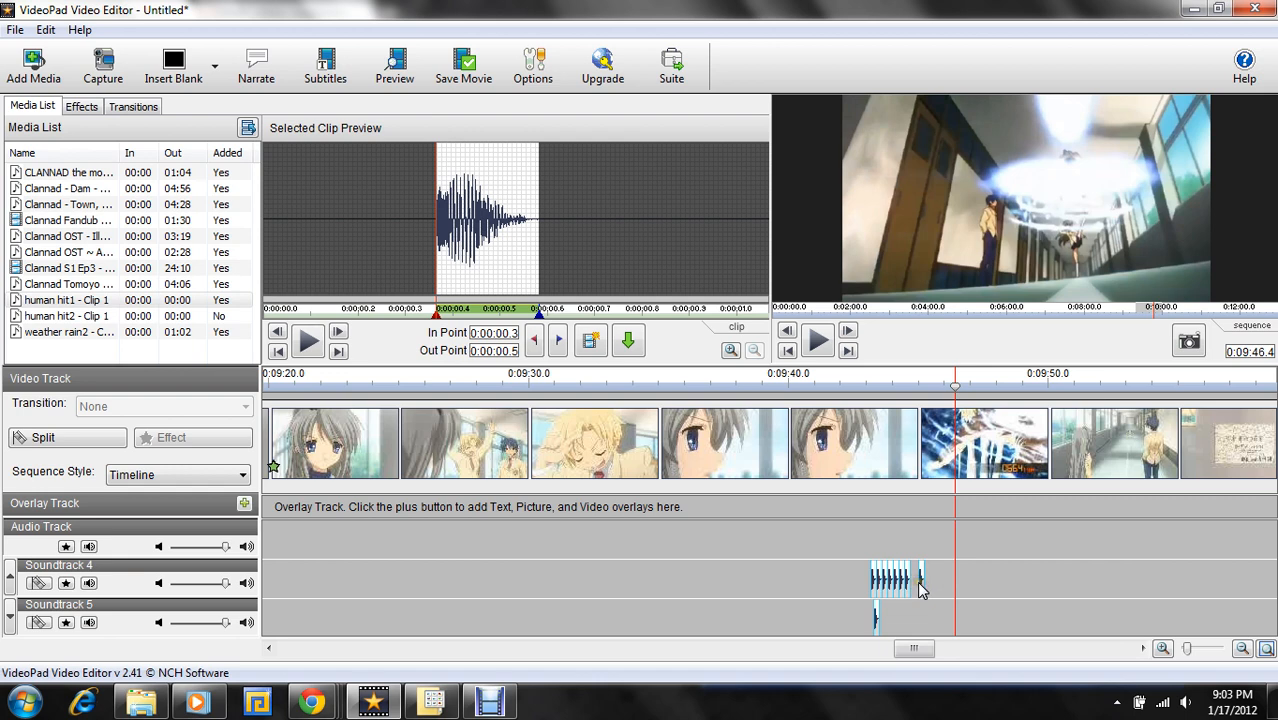
left_click(913, 597)
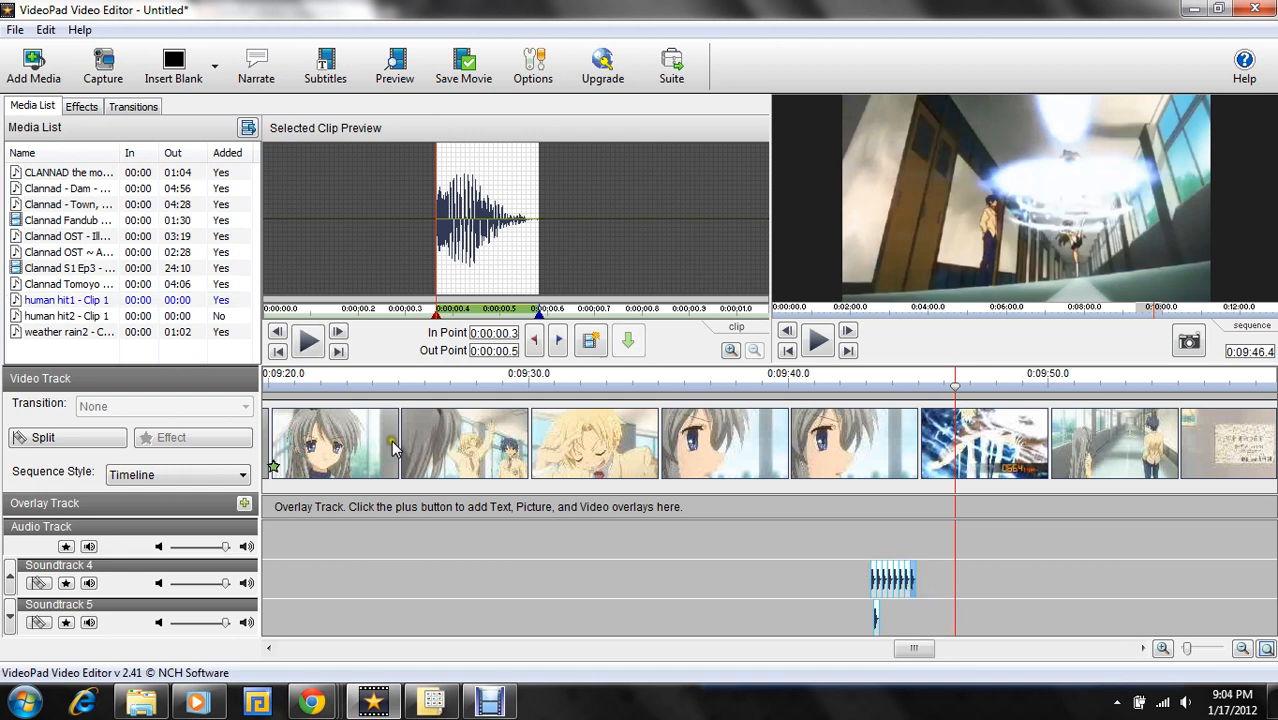
left_click_drag(108, 300, 928, 594)
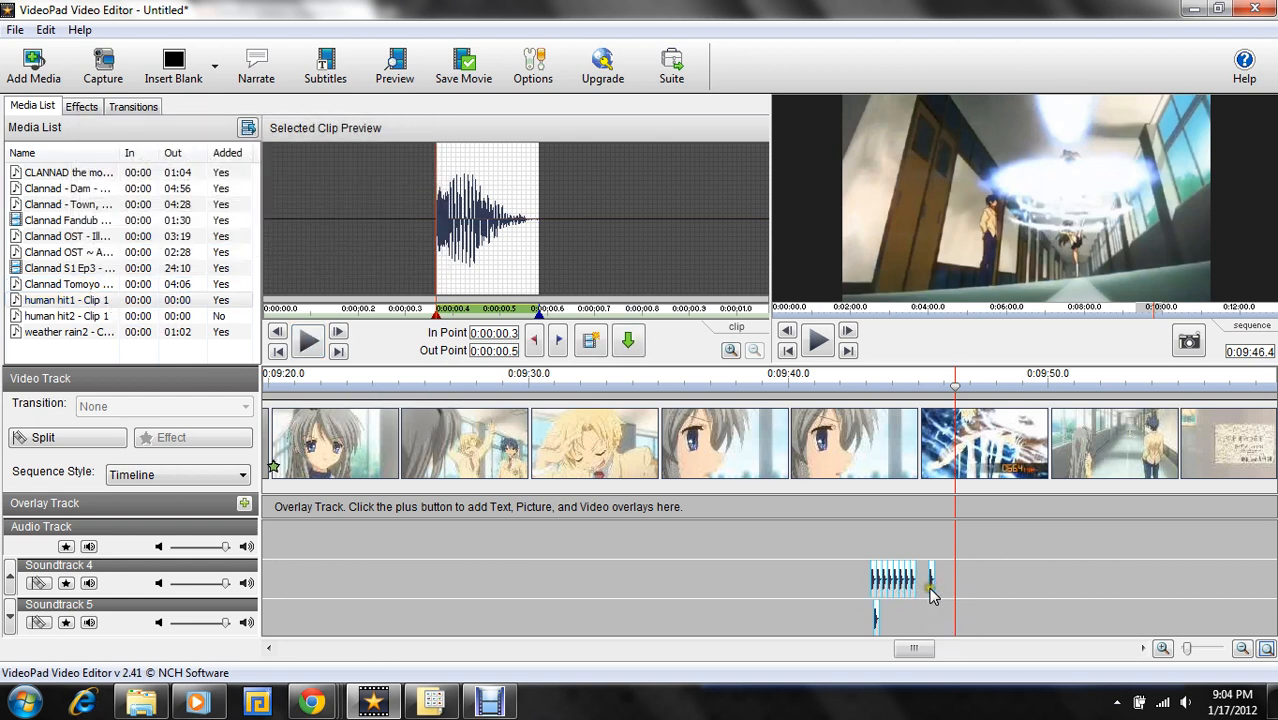
left_click(929, 594)
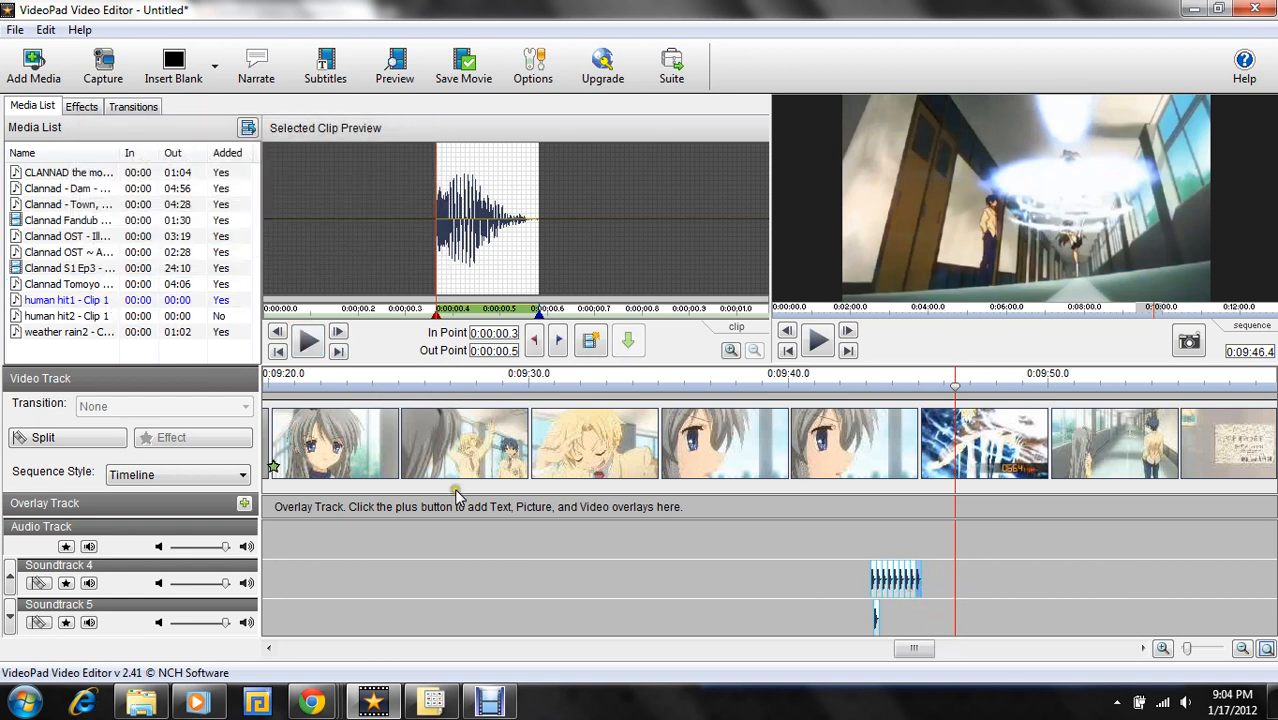
left_click_drag(28, 298, 922, 584)
left_click_drag(40, 300, 932, 577)
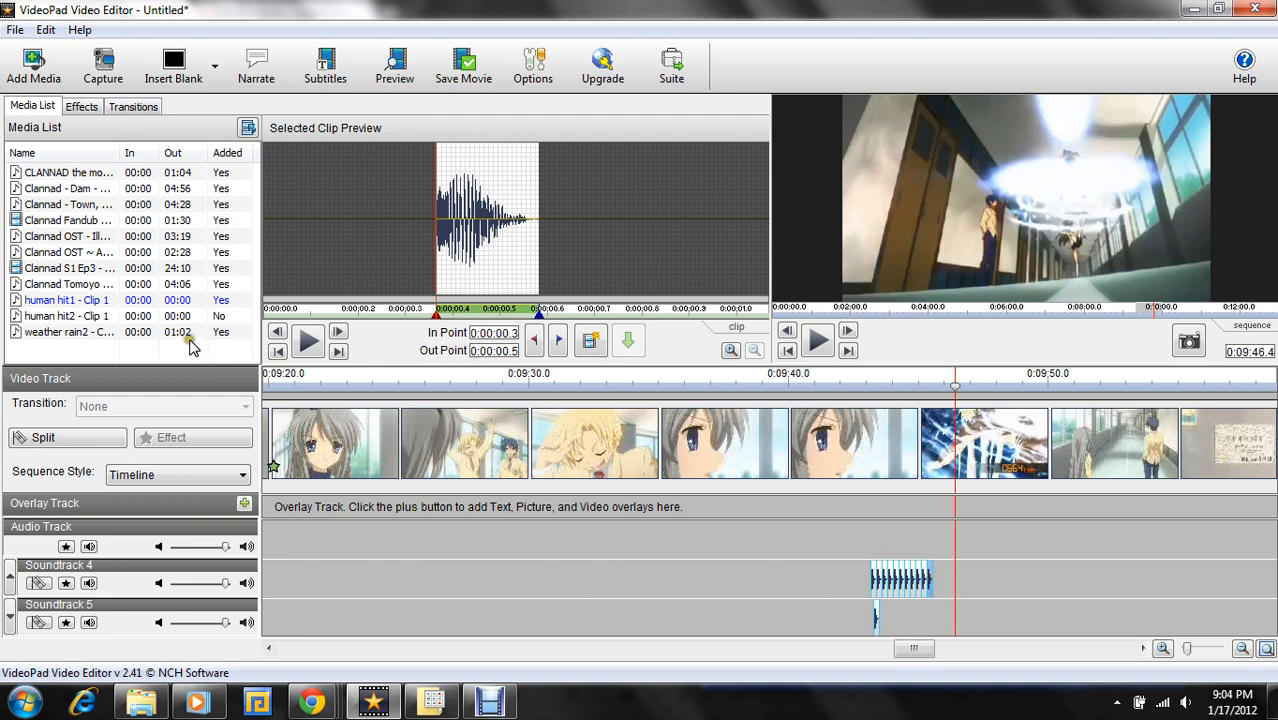
- Append three more human hit1 copies end to end on Soundtrack 4 to fill the gap before the 0:09:46.4 end mark
left_click_drag(185, 300, 936, 580)
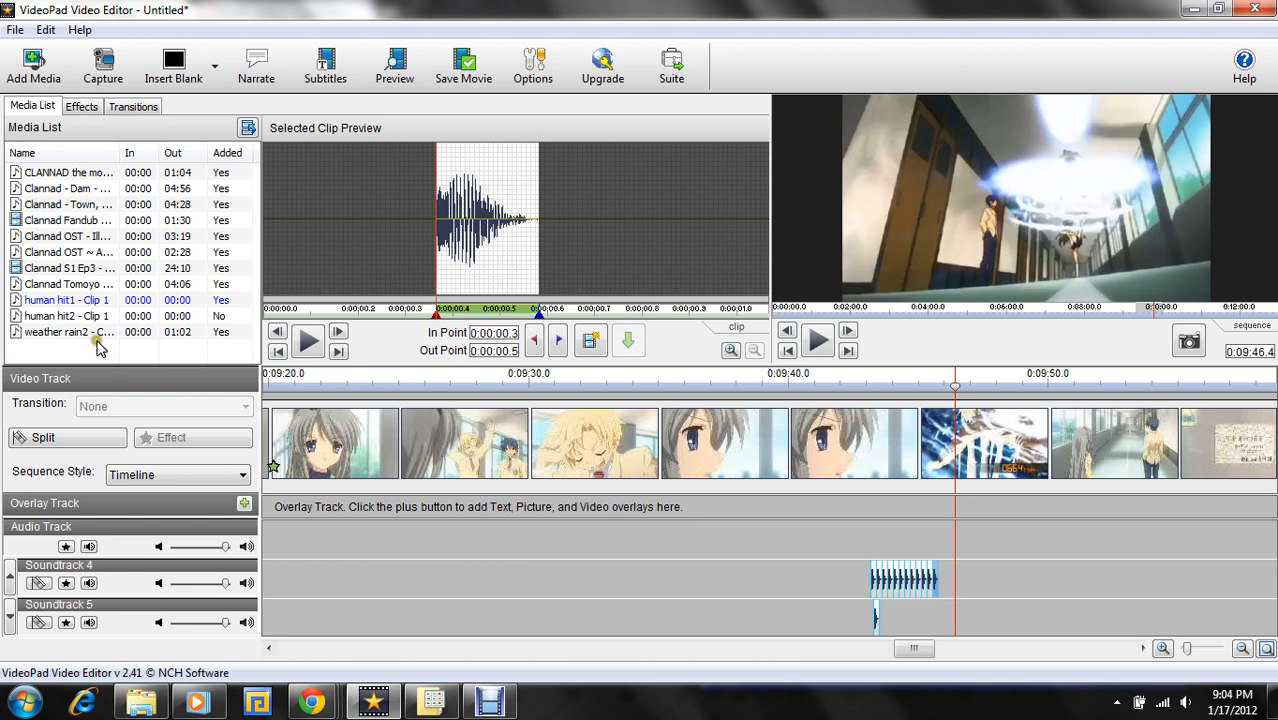
left_click_drag(96, 302, 940, 589)
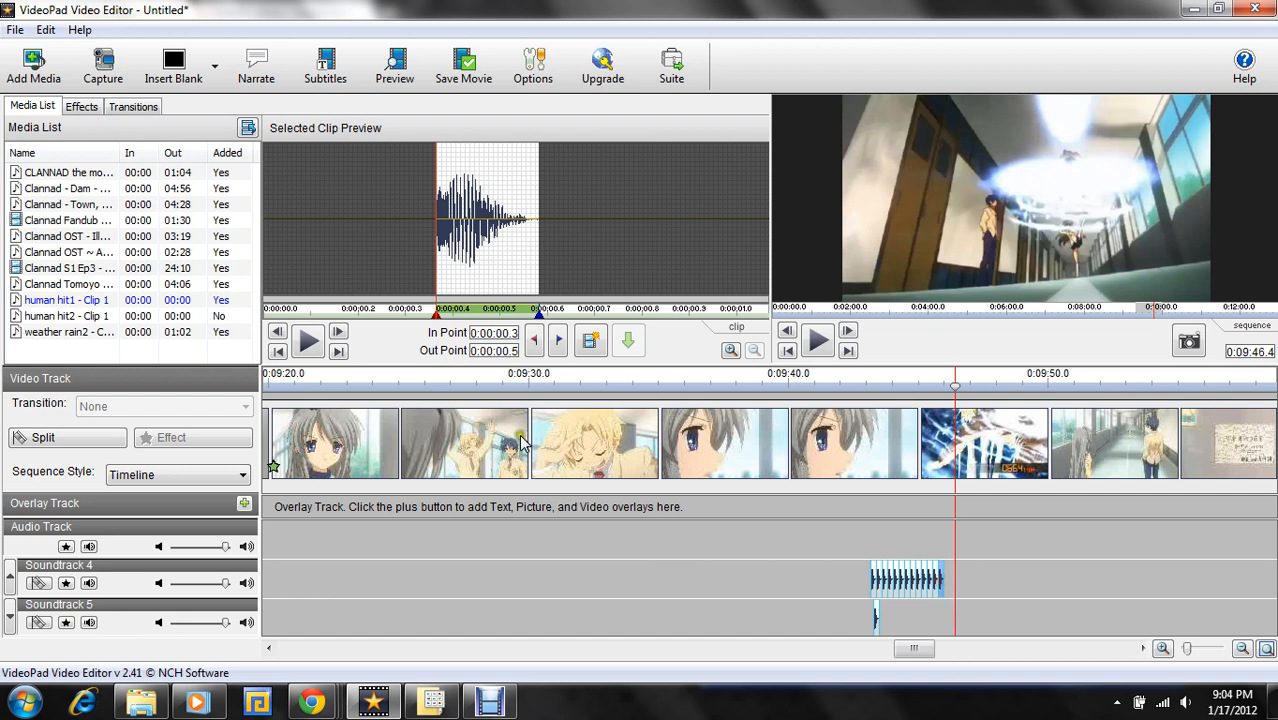
left_click_drag(150, 302, 950, 592)
- Play the sequence from 0:09:42.0 through the kicks to check the filled Soundtrack 4 hit sounds, pausing at 0:09:46.3
left_click(840, 377)
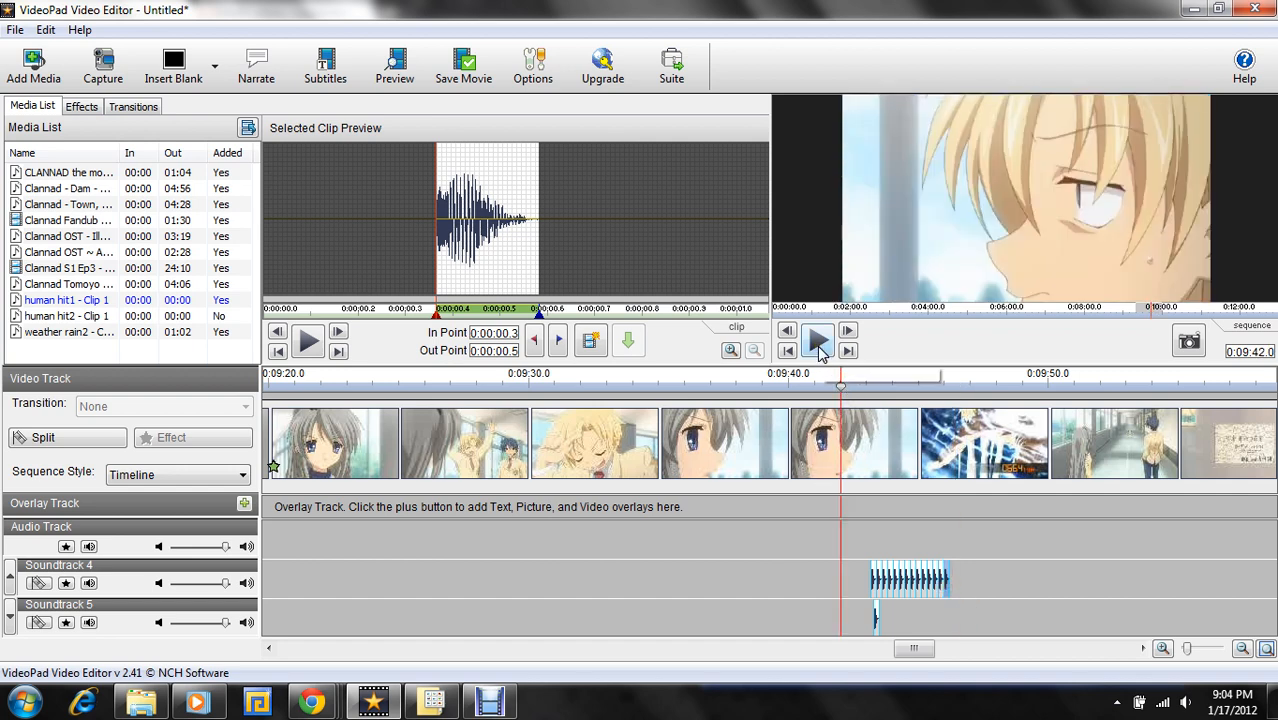
left_click(818, 344)
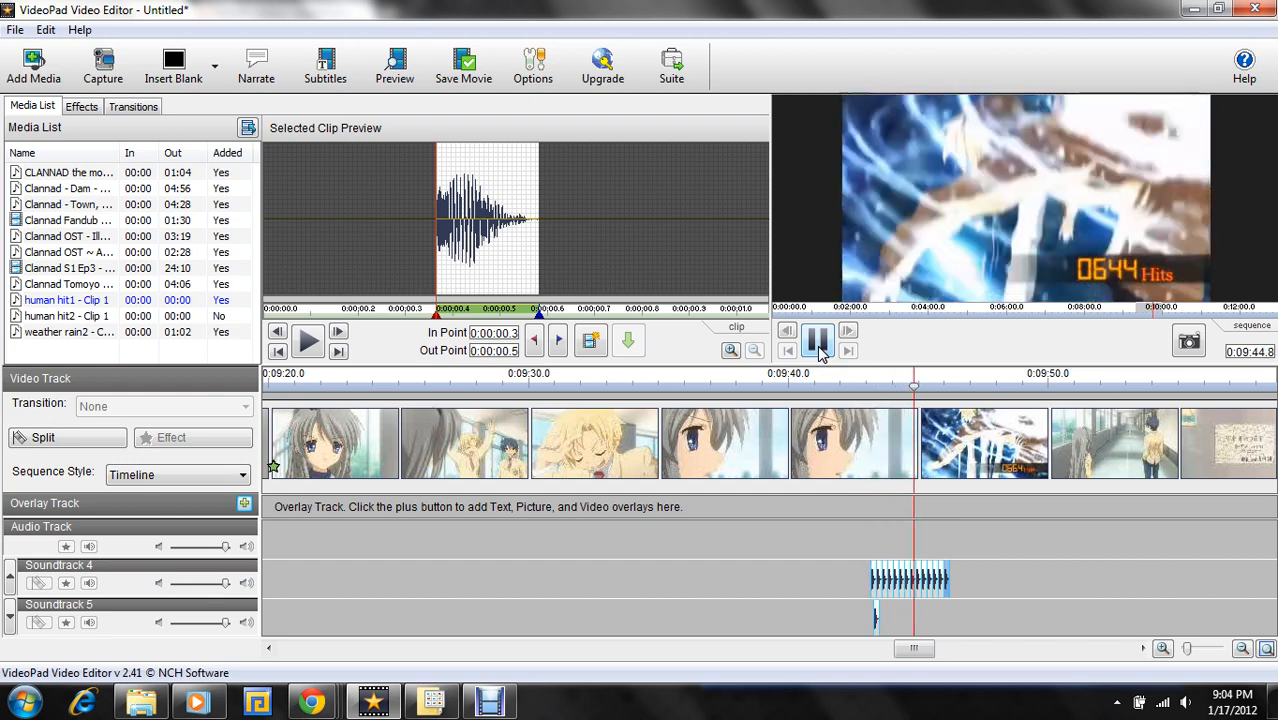
left_click(818, 344)
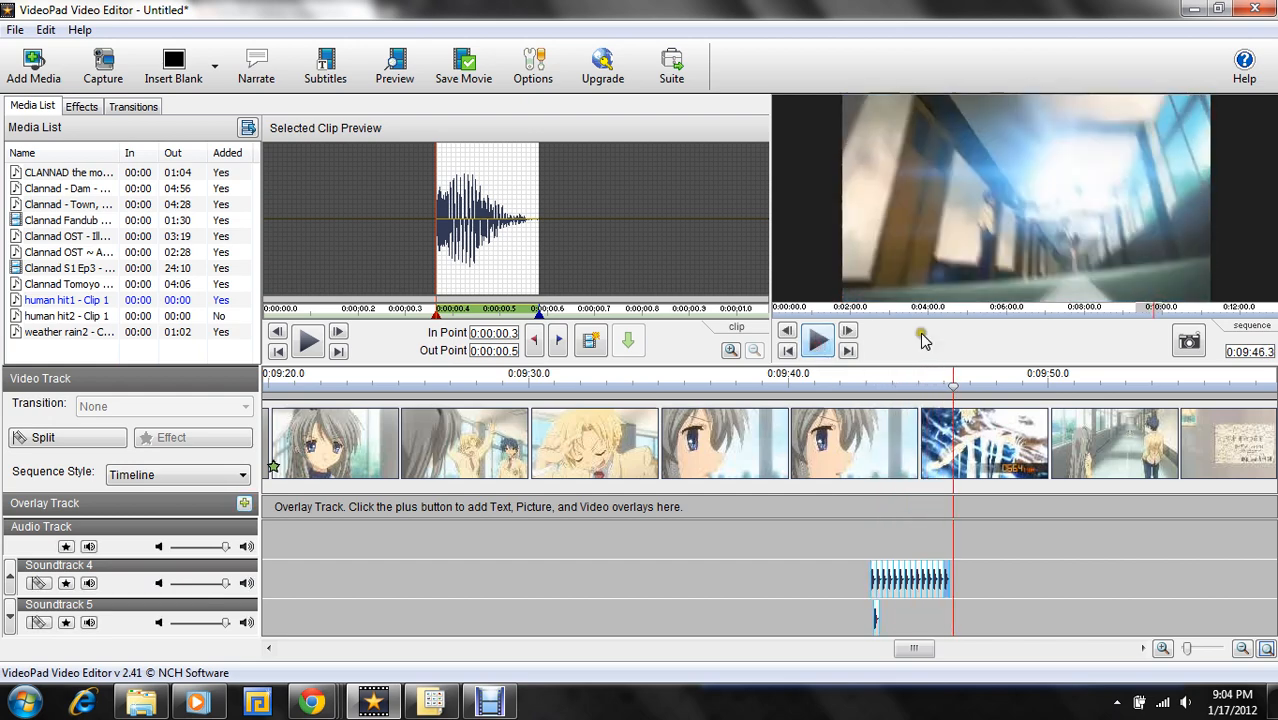
- Append seven human hit1 copies end to end after the existing hit clip on Soundtrack 5
left_click(9, 621)
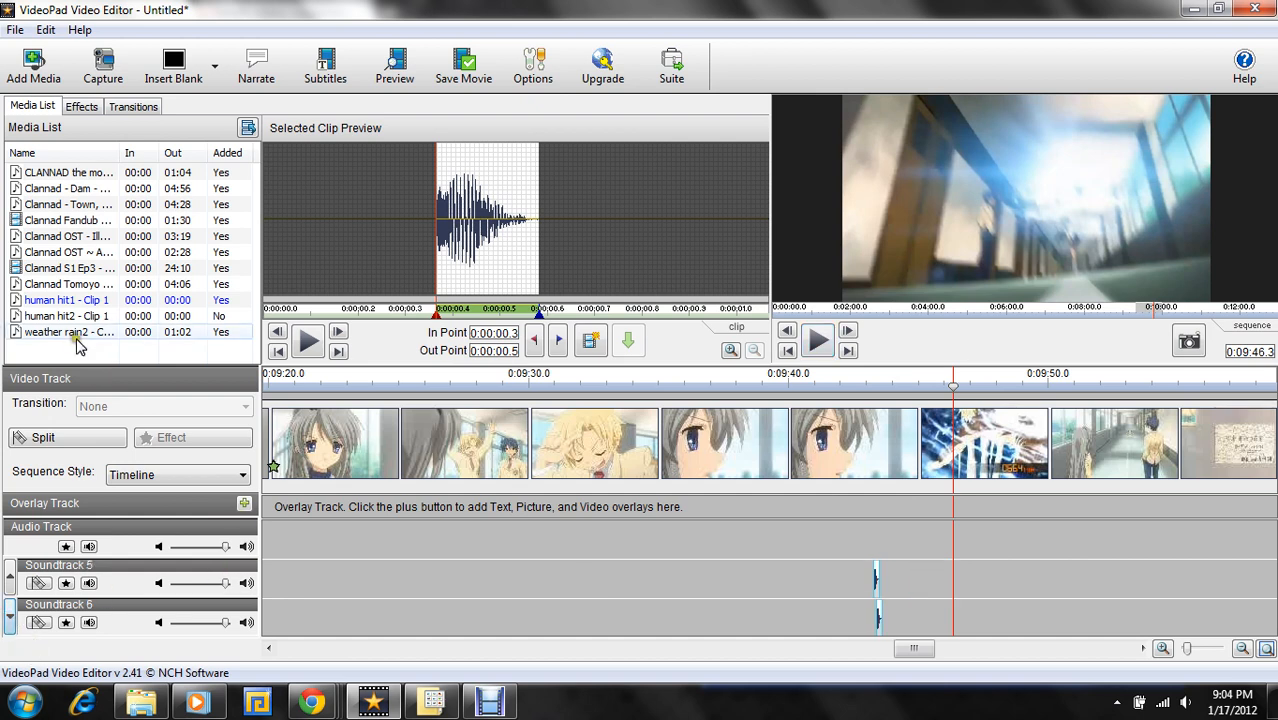
left_click_drag(60, 300, 877, 584)
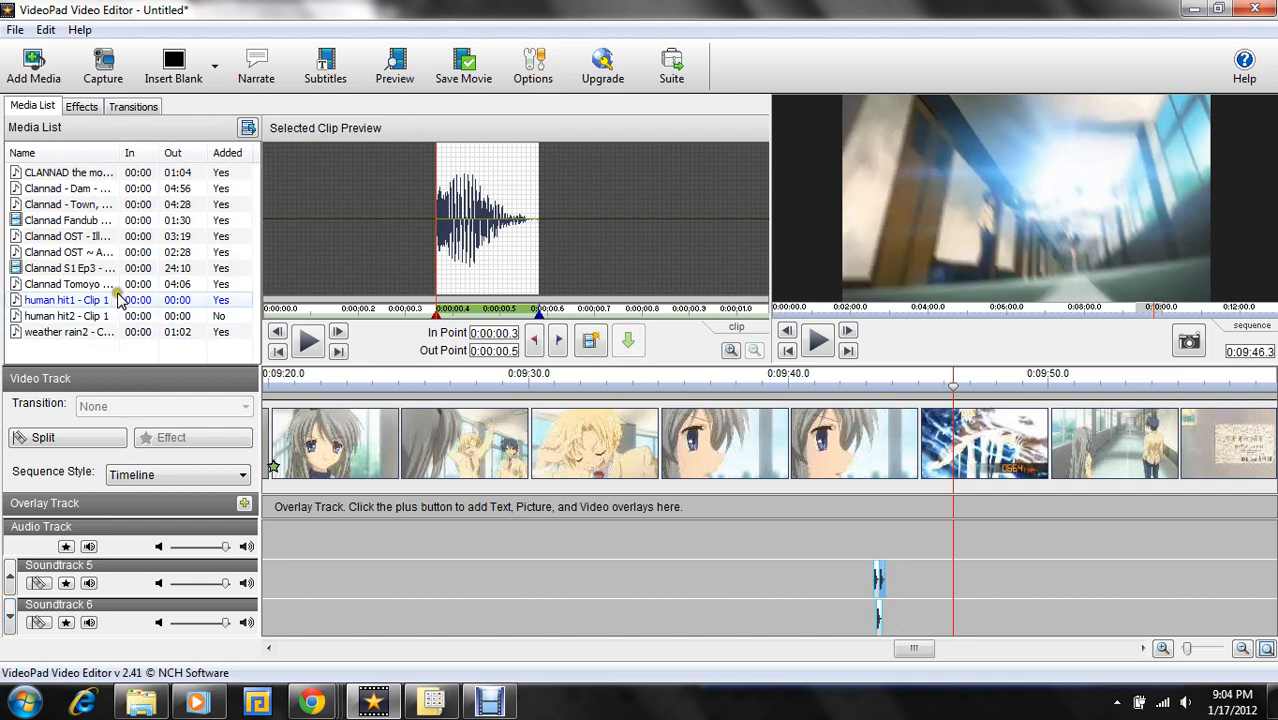
left_click_drag(115, 300, 890, 591)
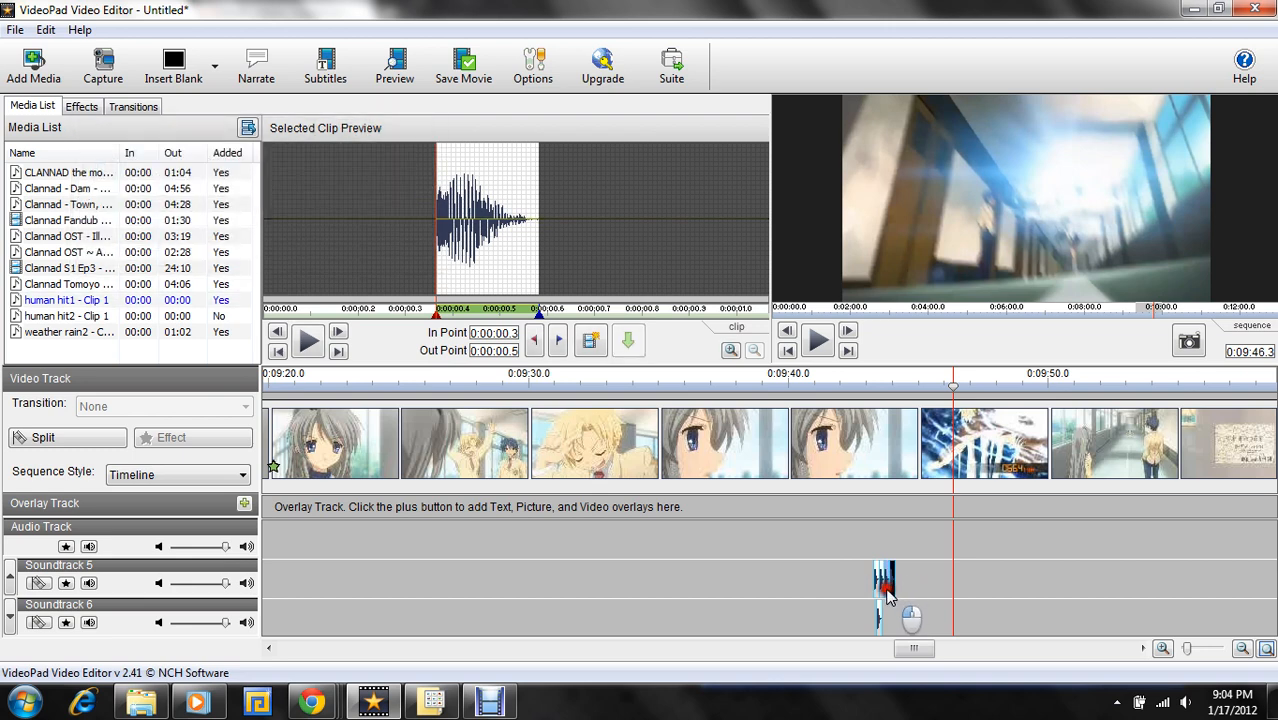
left_click_drag(65, 300, 905, 584)
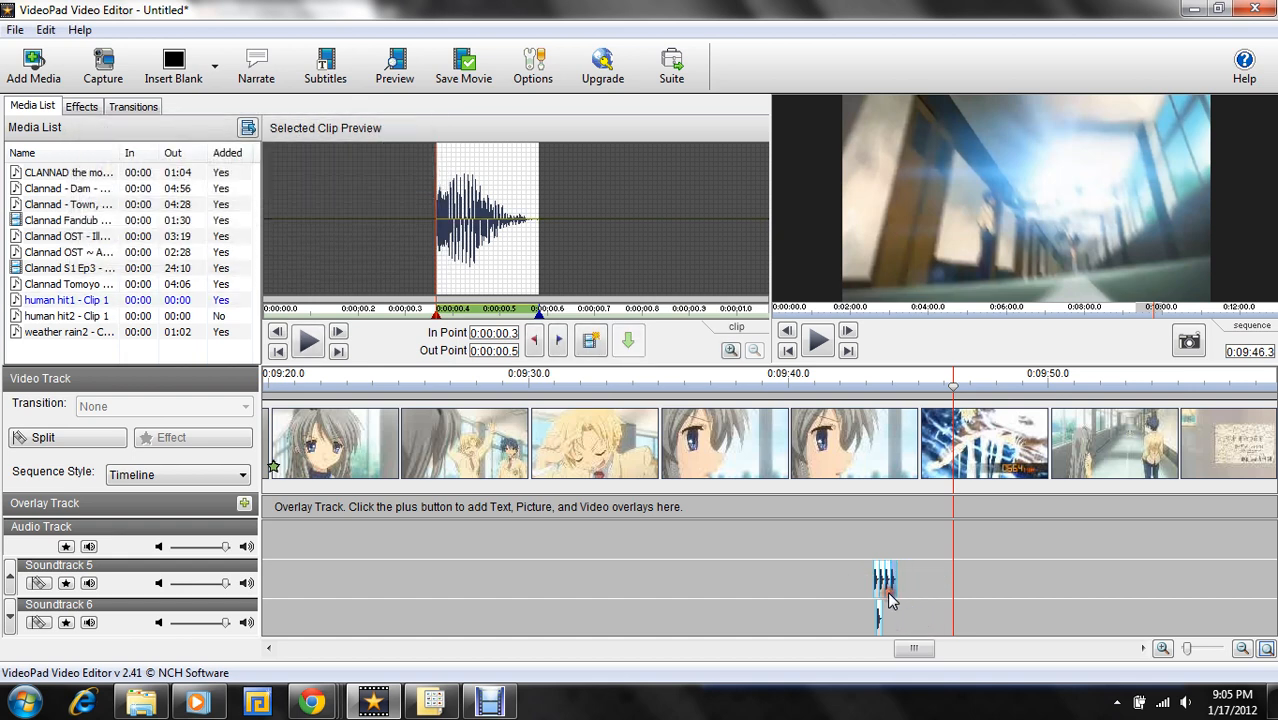
left_click_drag(150, 300, 906, 590)
left_click_drag(140, 300, 905, 591)
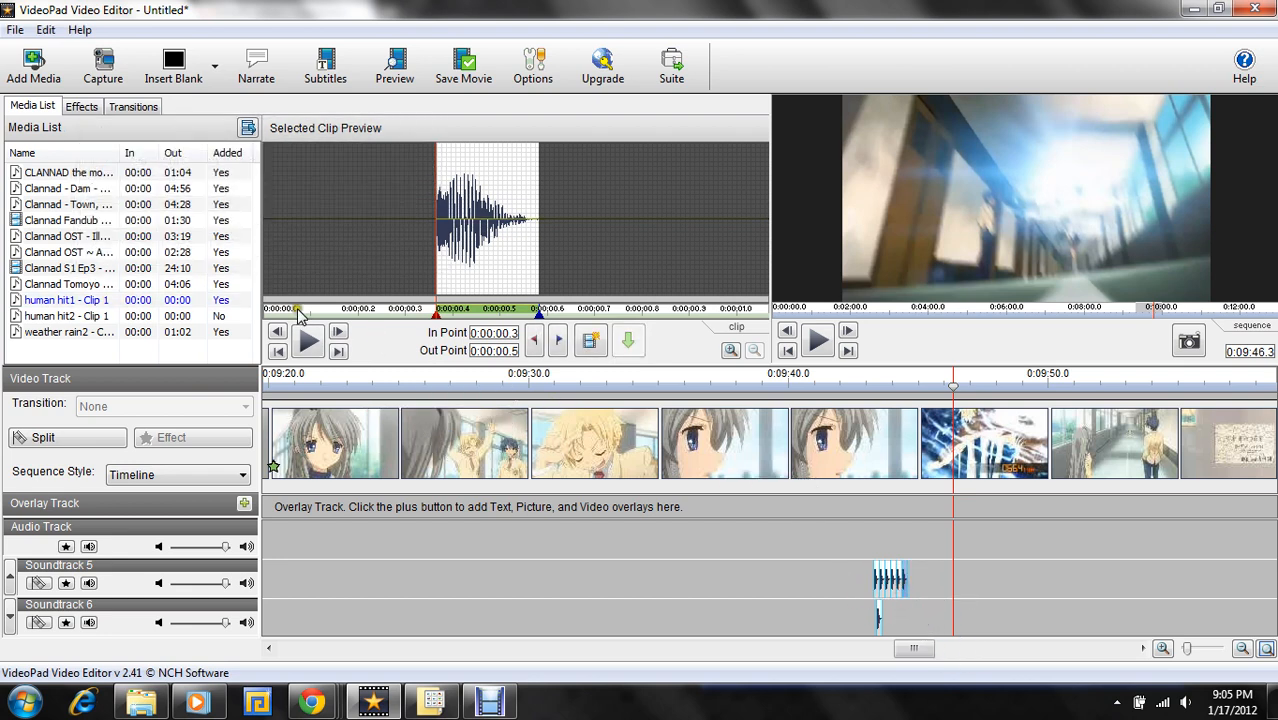
left_click_drag(628, 340, 910, 591)
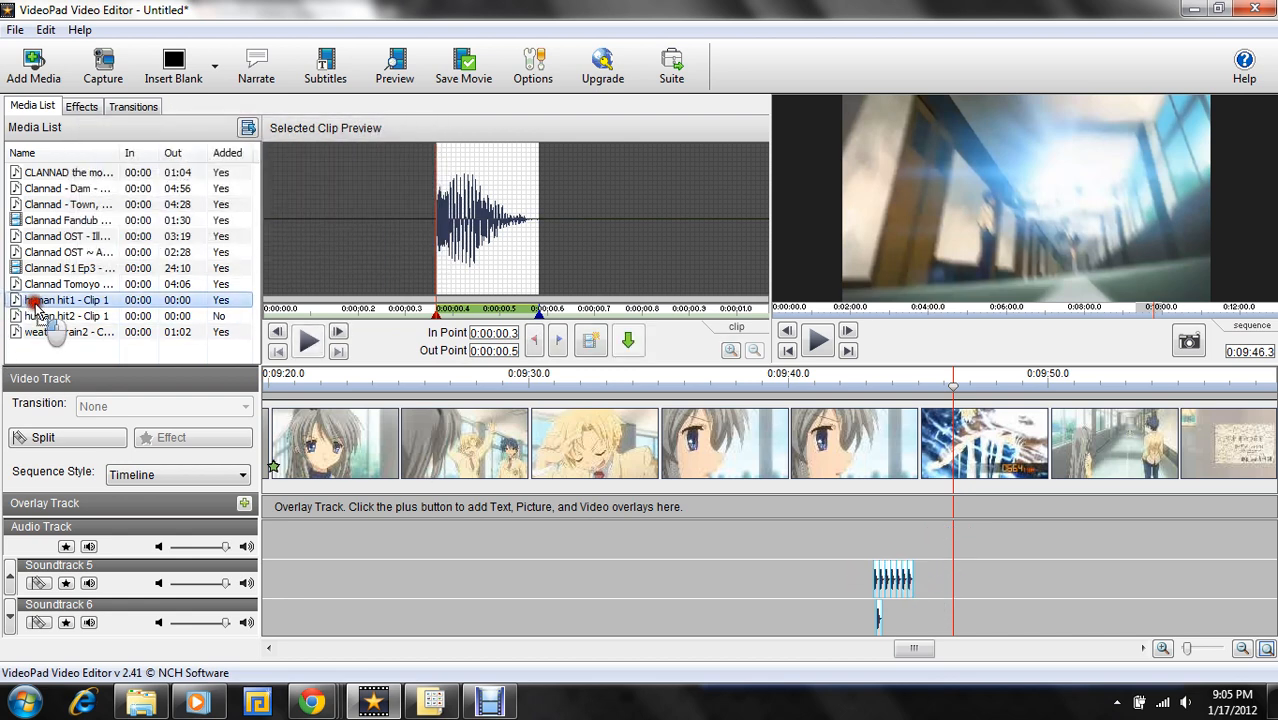
left_click_drag(60, 300, 912, 592)
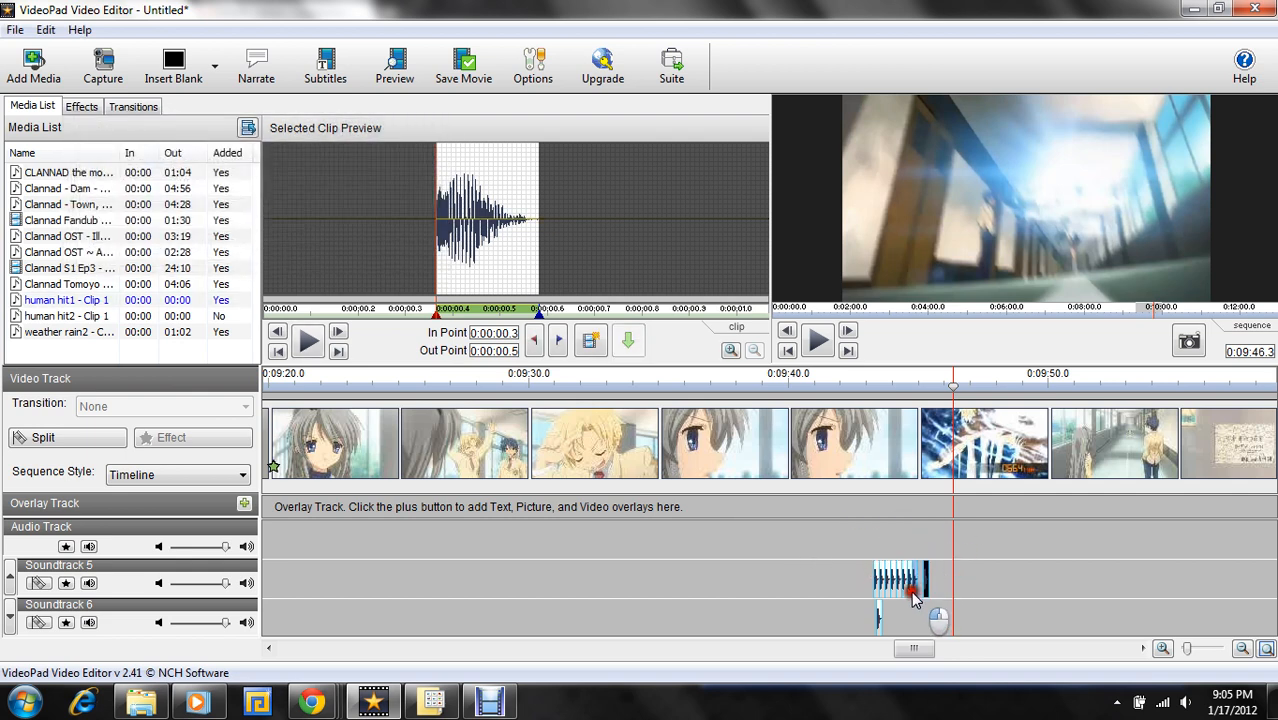
- Append six more human hit1 copies on Soundtrack 5, each flush against the previous one, until the row reaches the playhead at 0:09:46.3
left_click(9, 577)
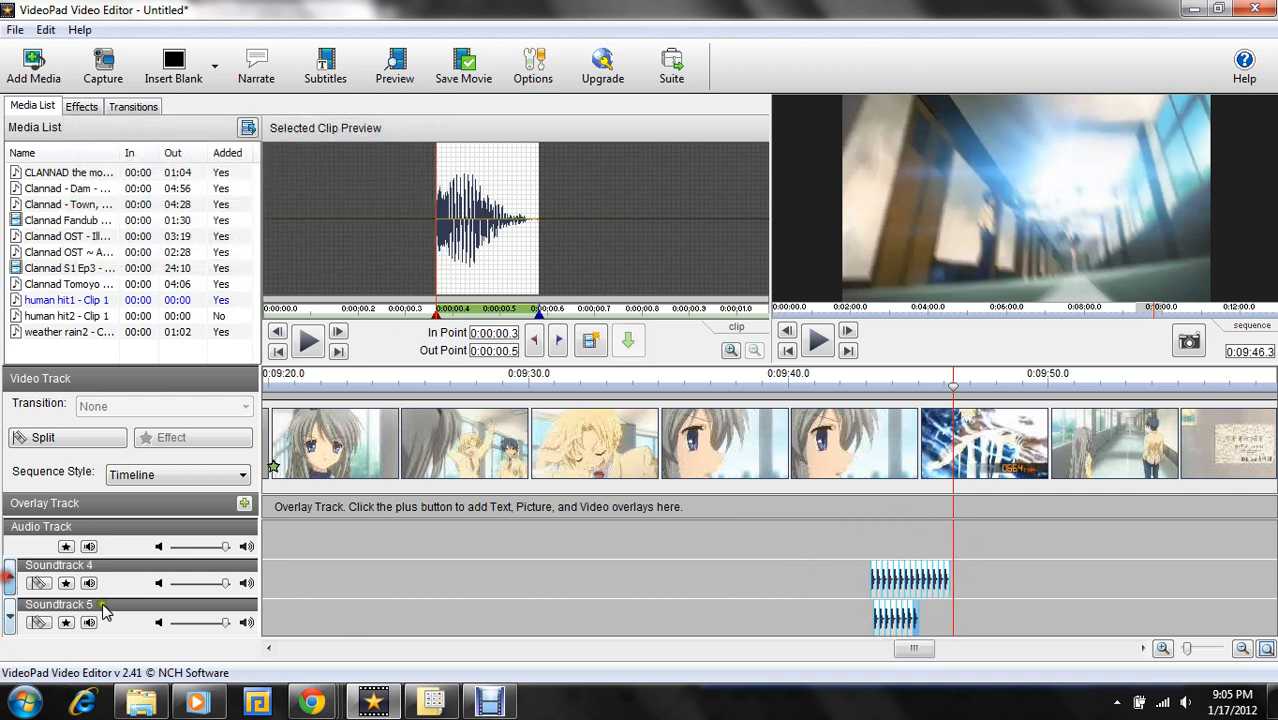
left_click_drag(118, 300, 928, 618)
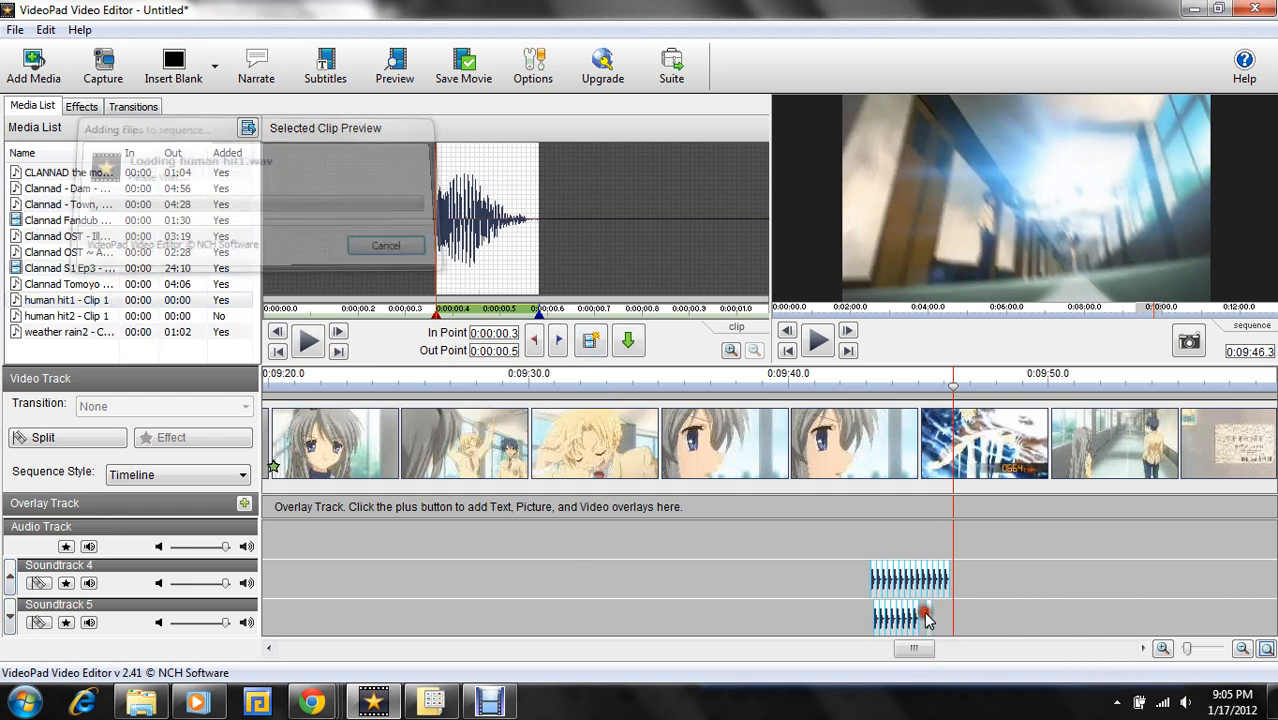
left_click(920, 622)
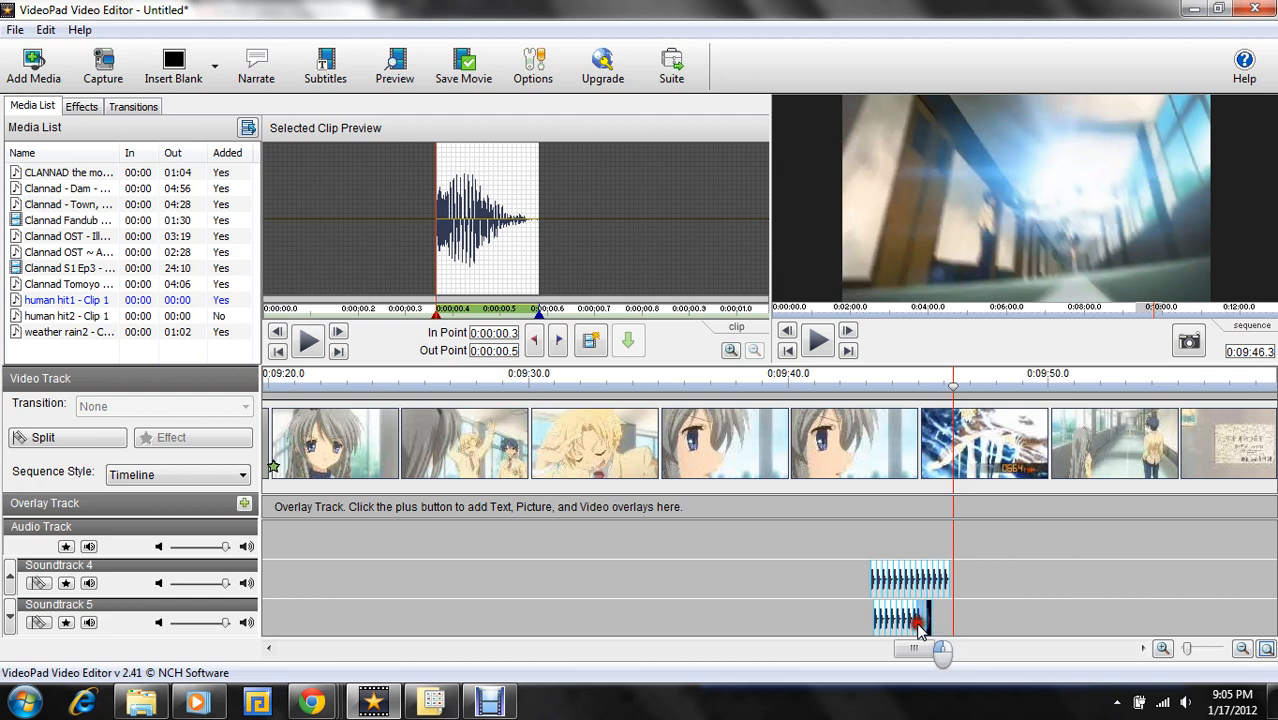
left_click_drag(60, 316, 926, 612)
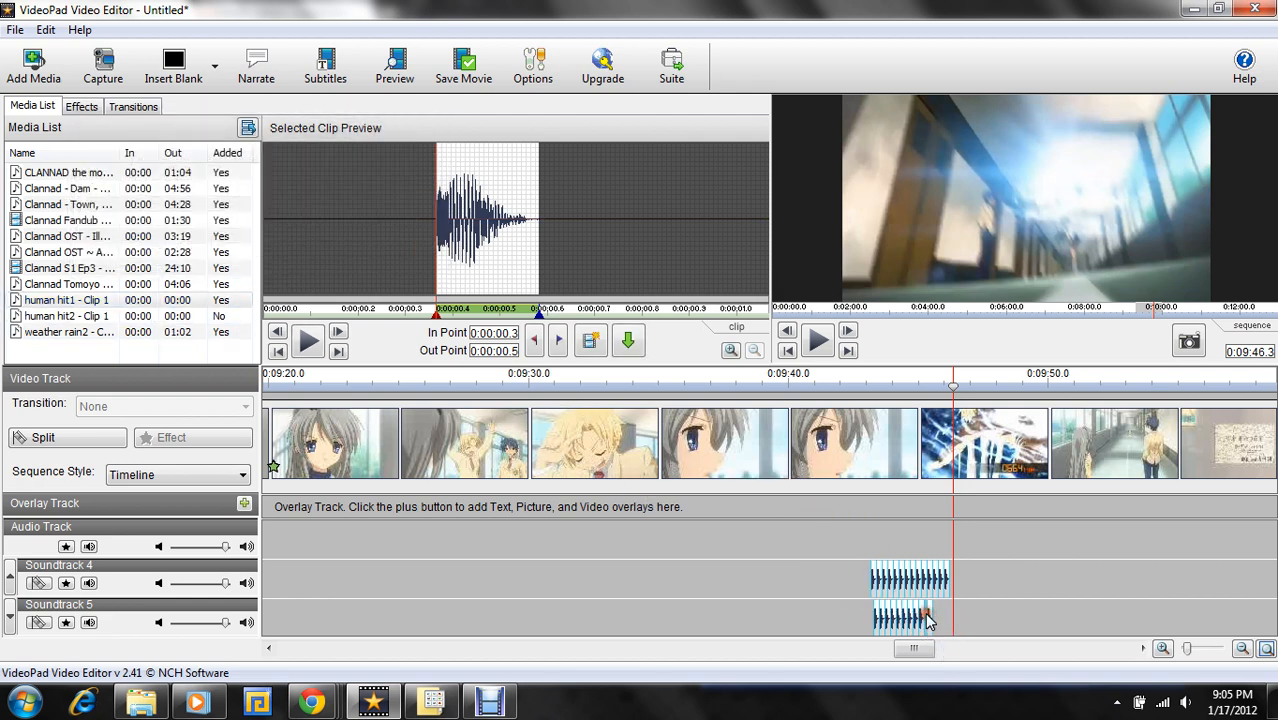
left_click(925, 622)
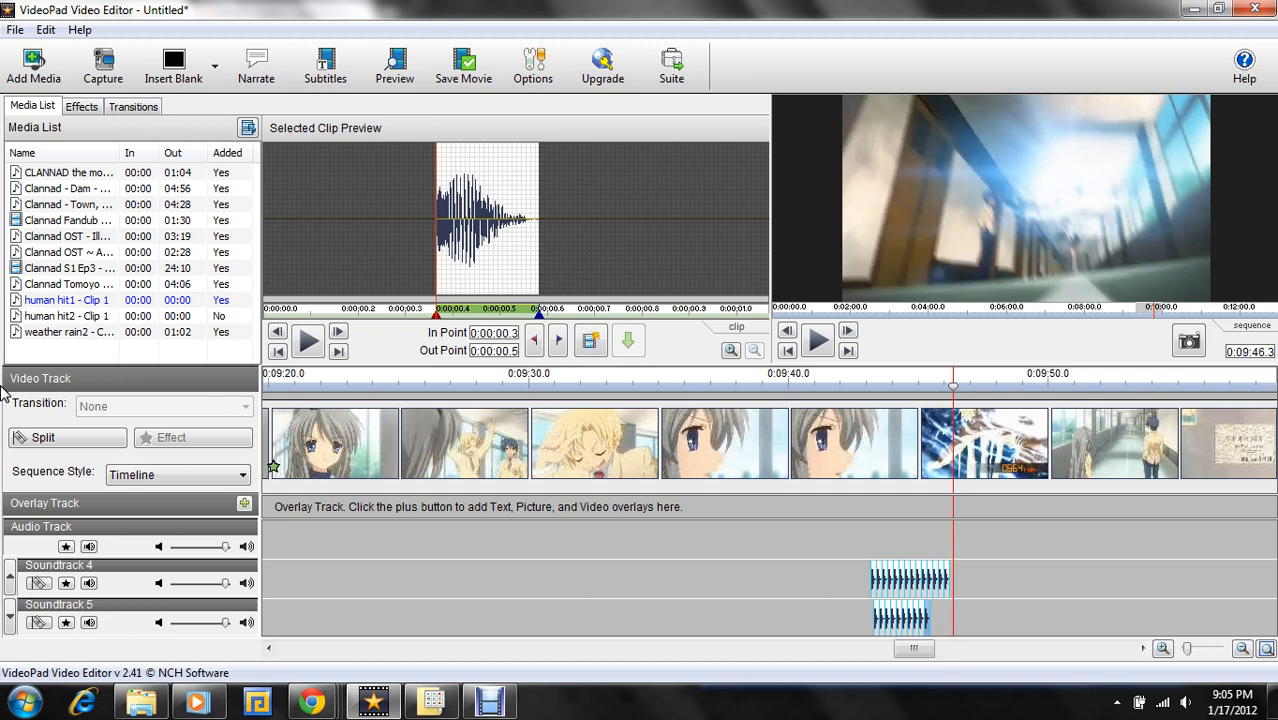
left_click_drag(60, 300, 935, 622)
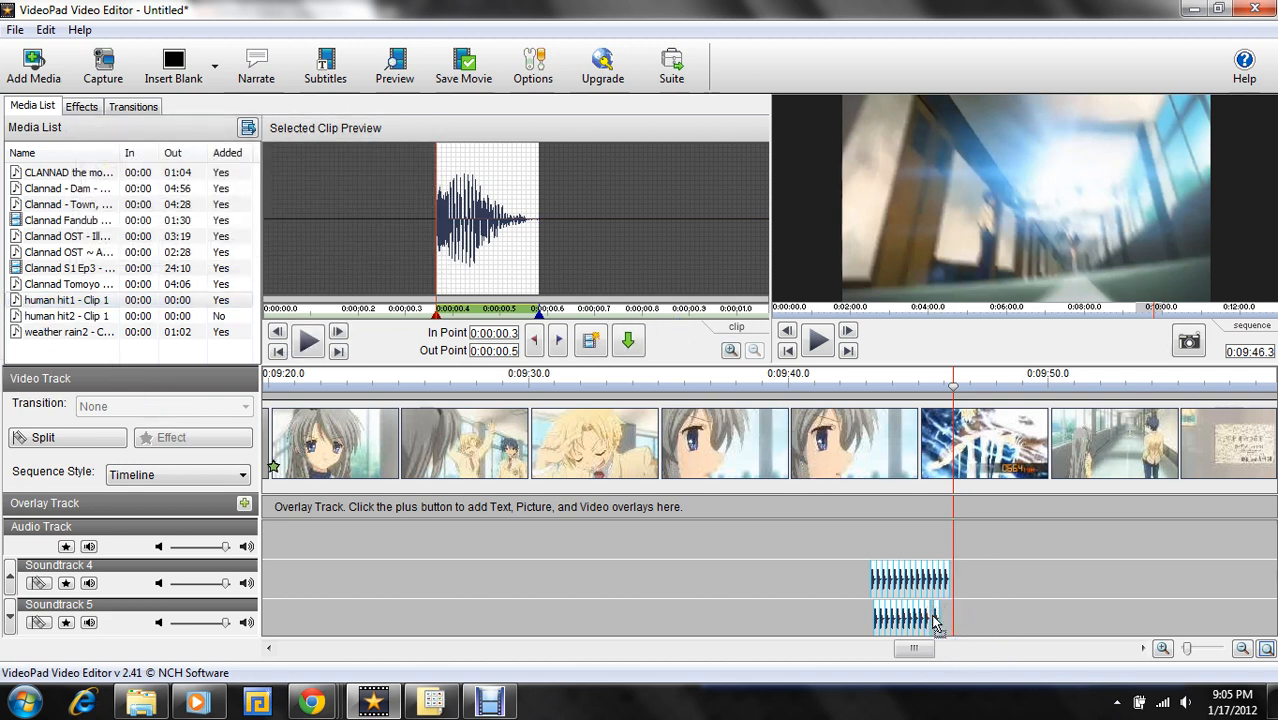
left_click(930, 624)
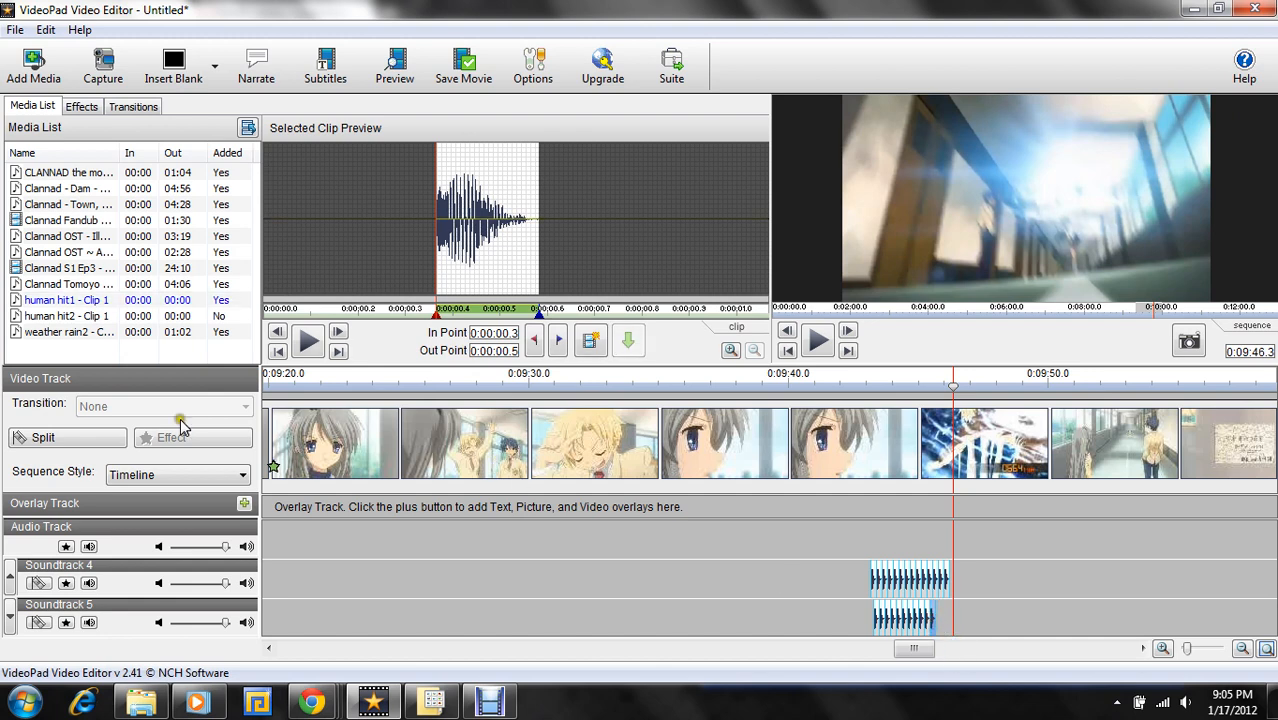
left_click_drag(37, 300, 962, 655)
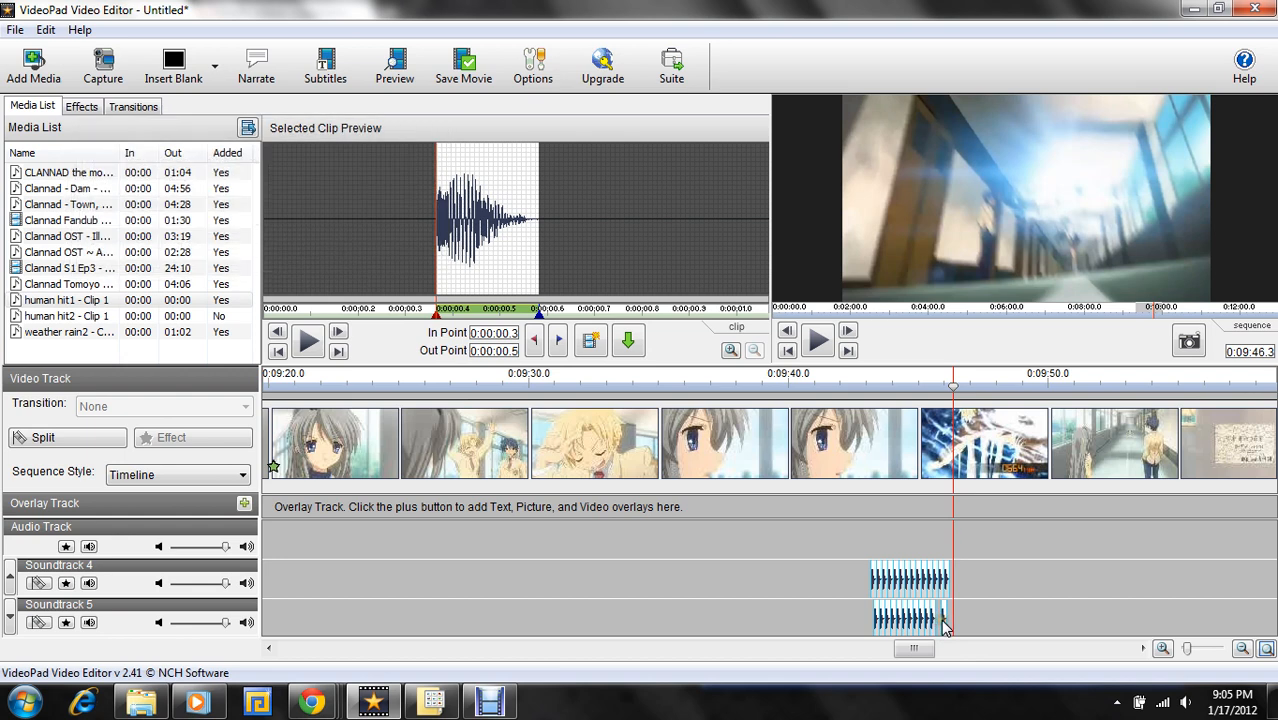
left_click(943, 627)
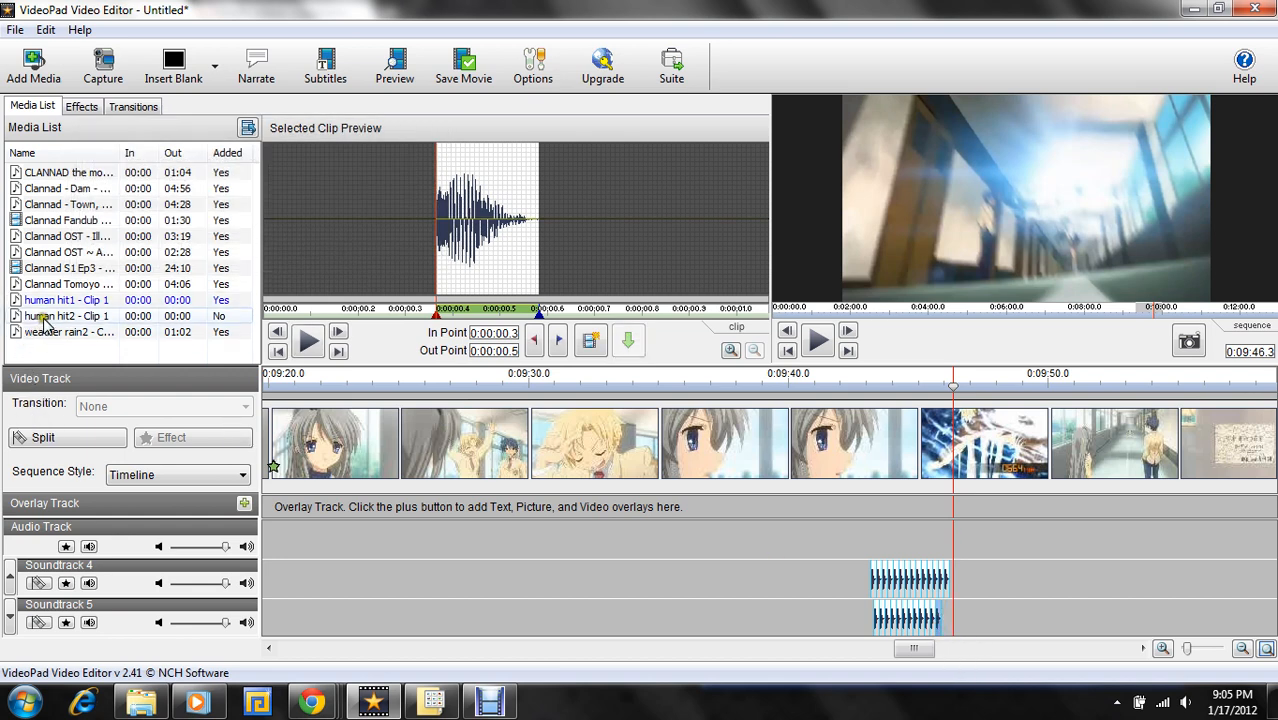
left_click_drag(50, 302, 950, 628)
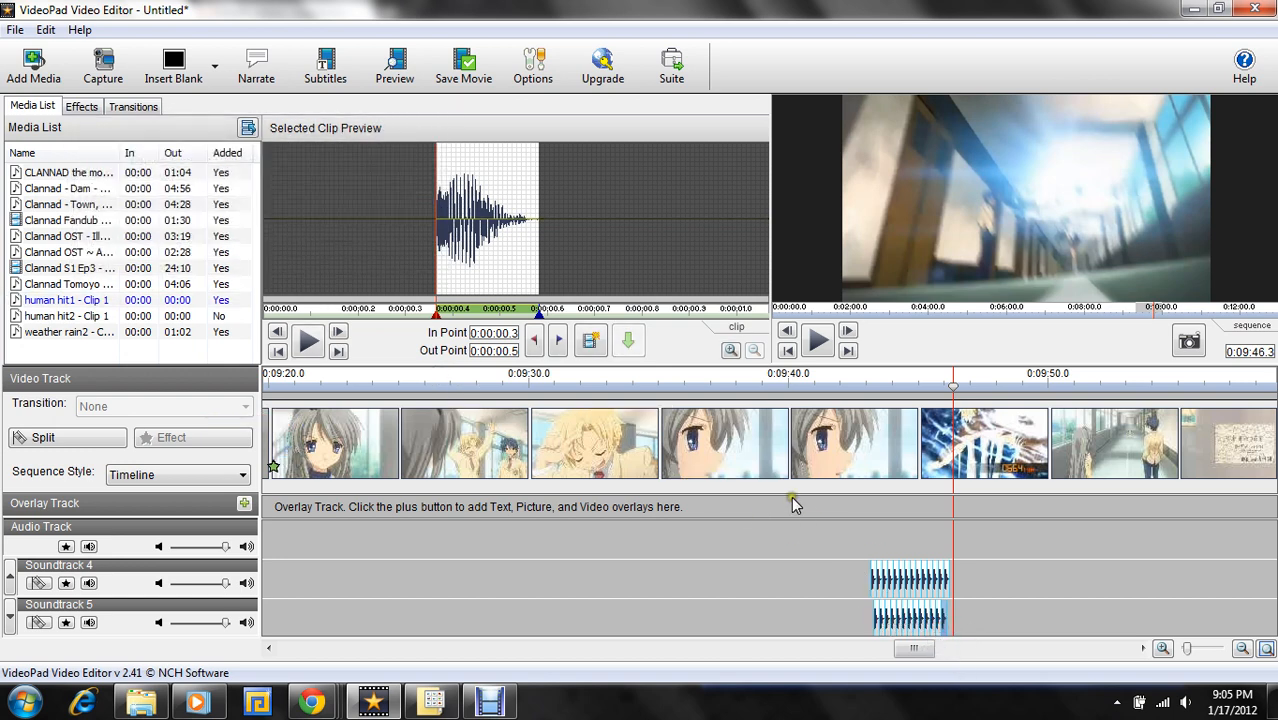
left_click_drag(150, 300, 950, 617)
- Play the sequence from 0:09:43.3 to 0:09:46.3 to check the layered hit sounds against the kicks
left_click(10, 620)
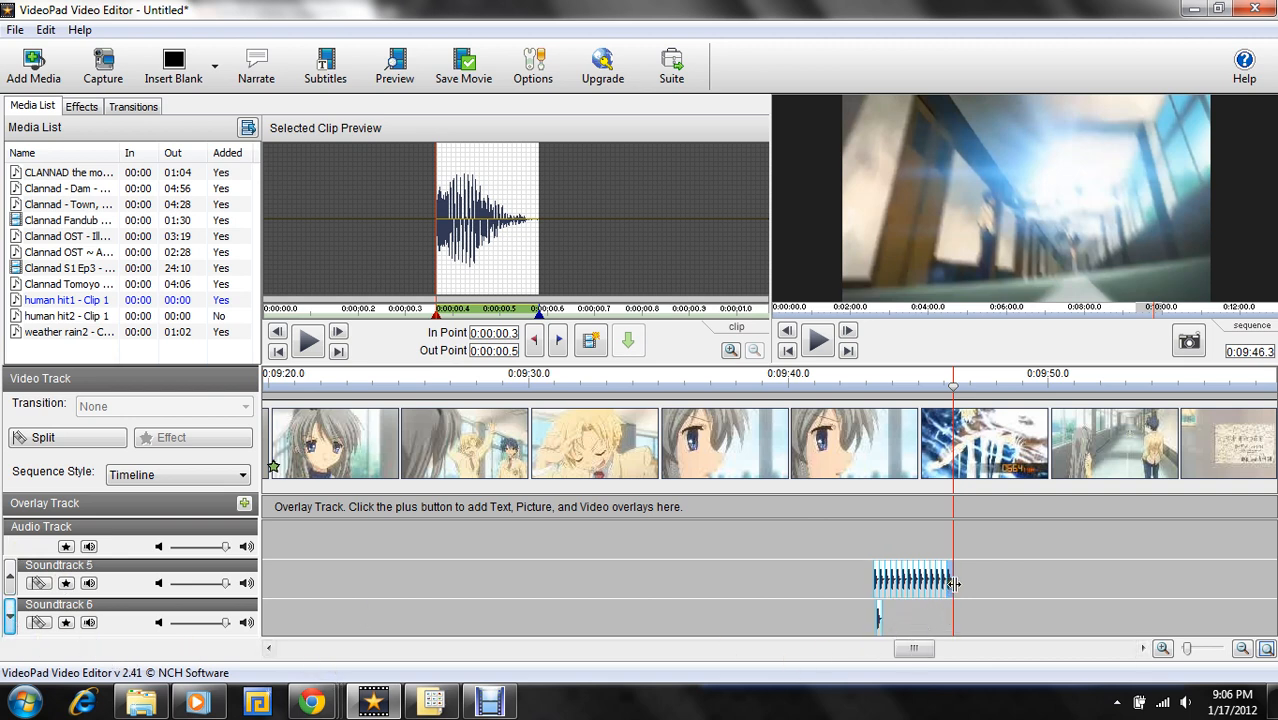
left_click(1000, 578)
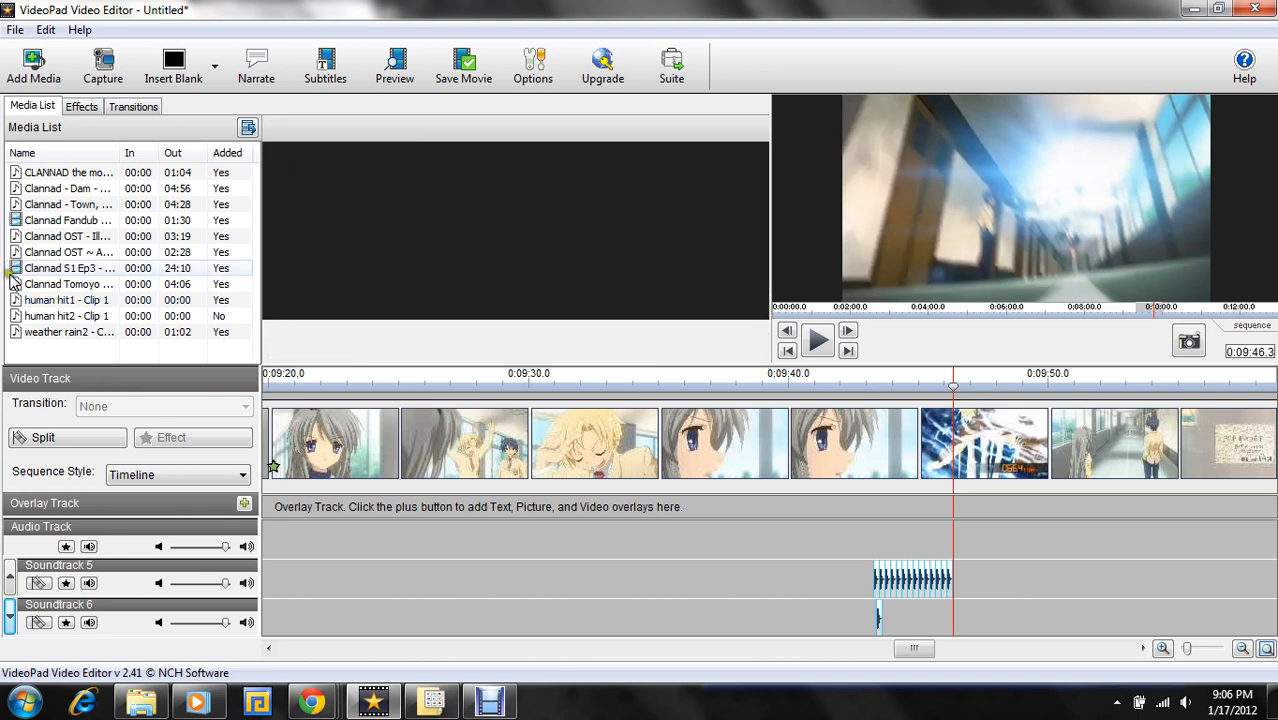
left_click_drag(44, 300, 118, 300)
left_click(876, 383)
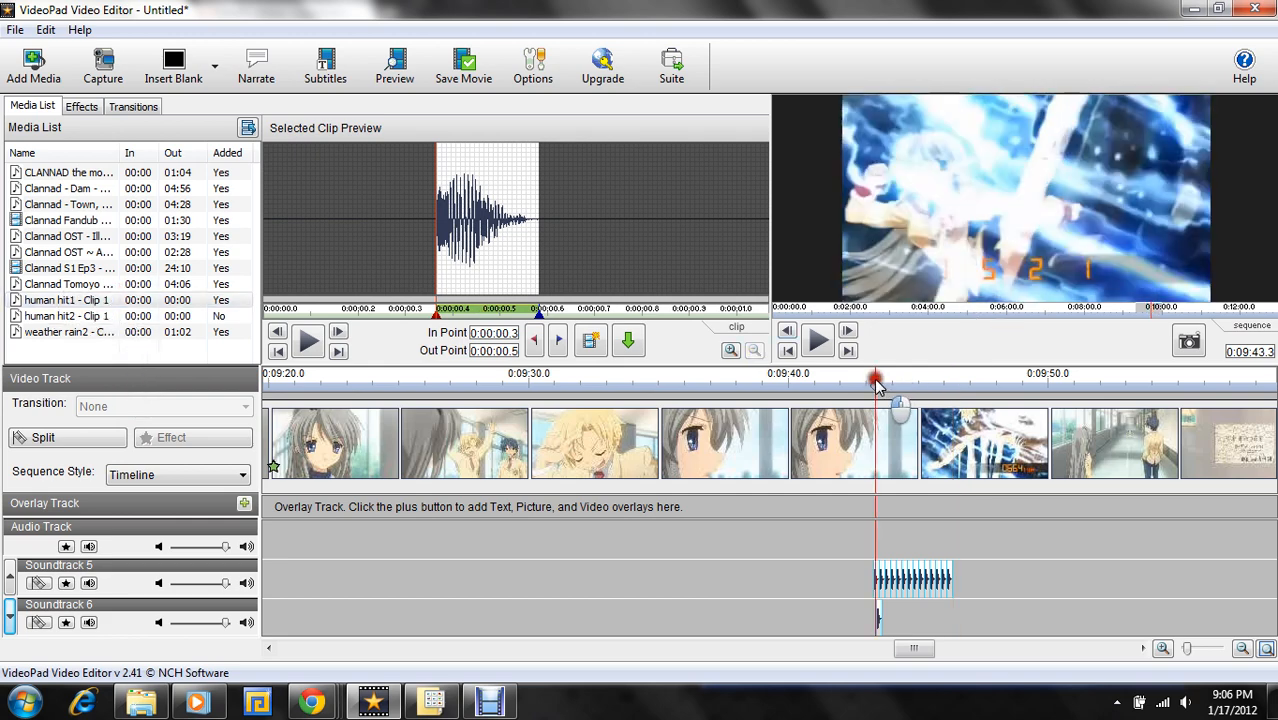
left_click(810, 345)
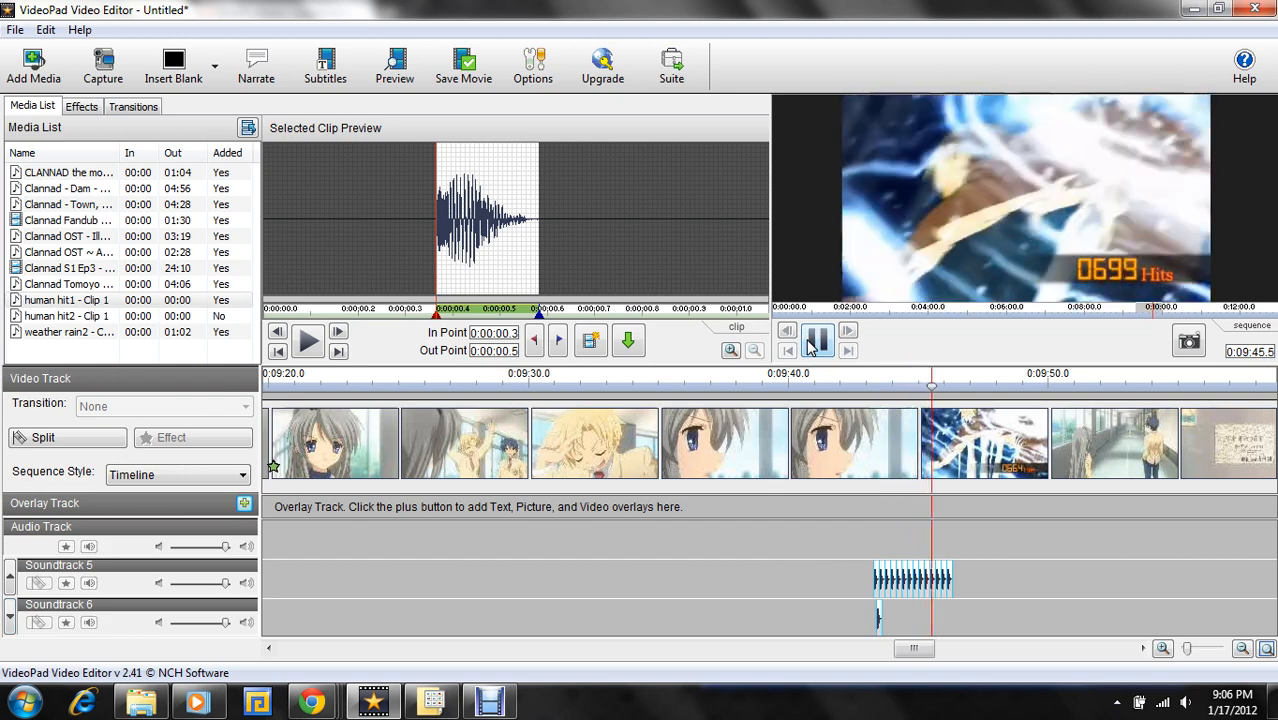
left_click(810, 345)
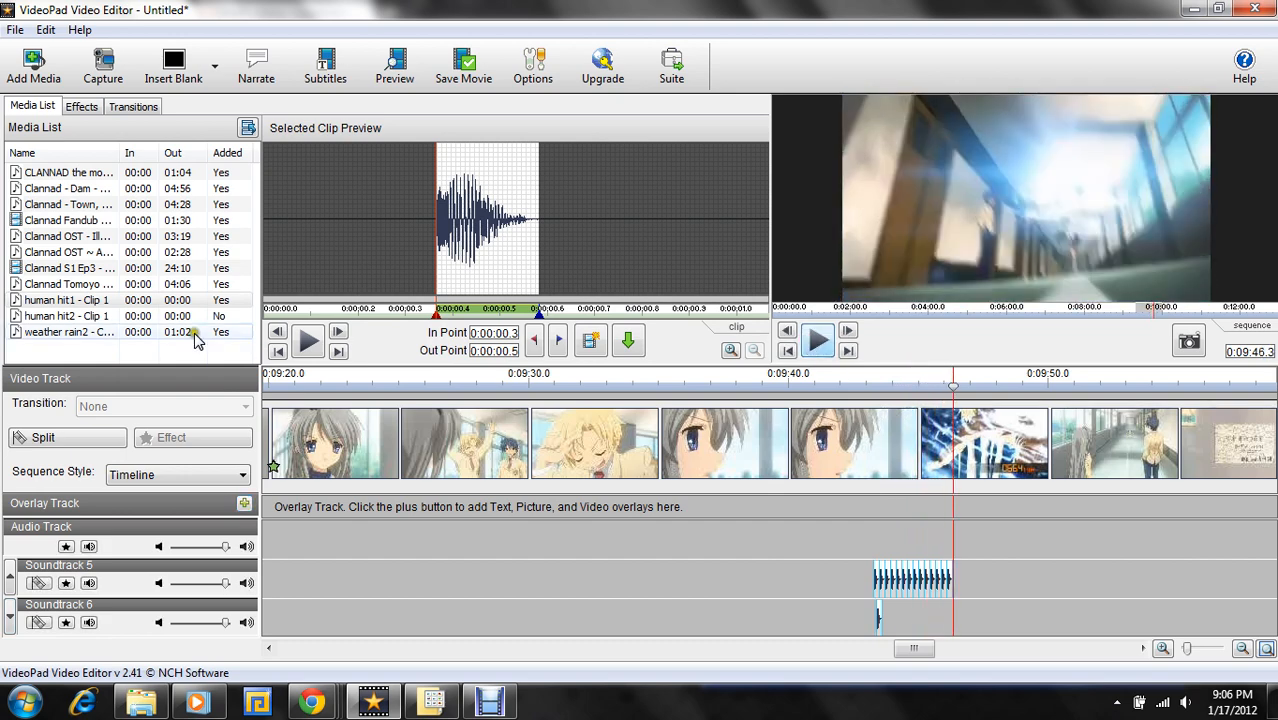
- Append six human hit1 copies end to end after the existing hit clip on Soundtrack 6
mouse_move(160, 308)
left_mouse_down()
mouse_move(648, 418)
mouse_move(930, 680)
mouse_move(884, 620)
left_mouse_up()
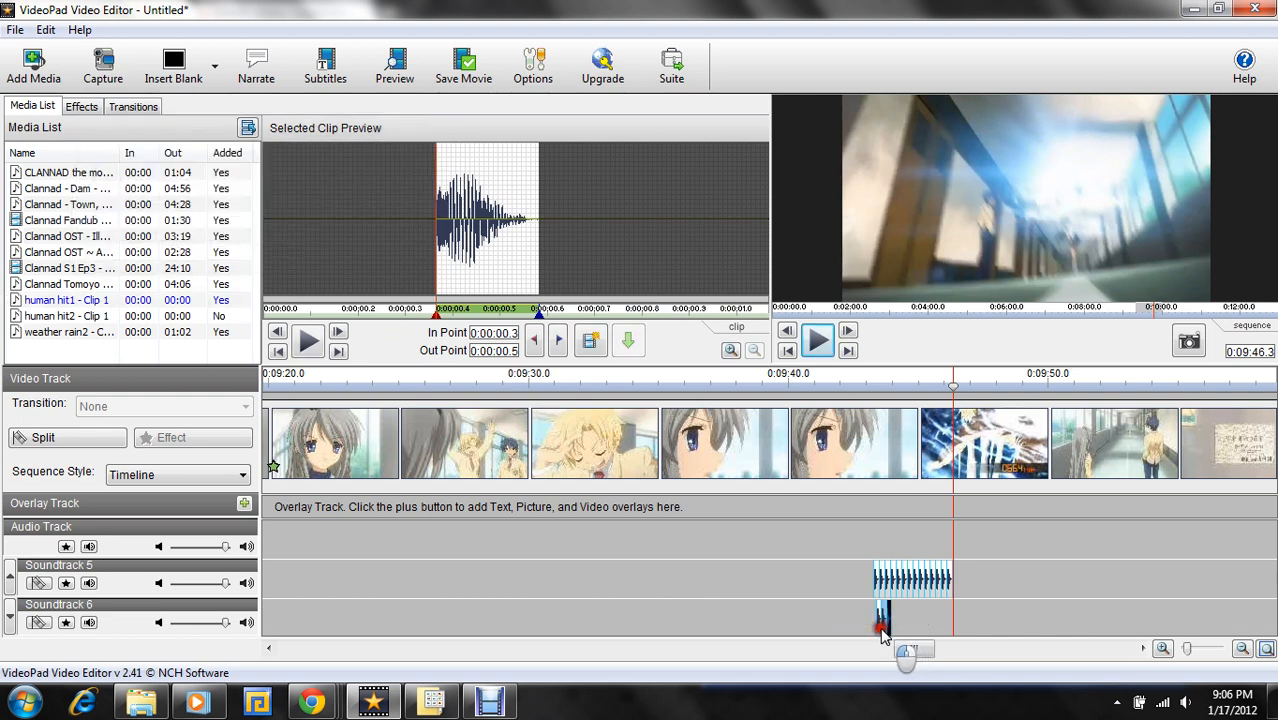
left_click_drag(40, 300, 900, 625)
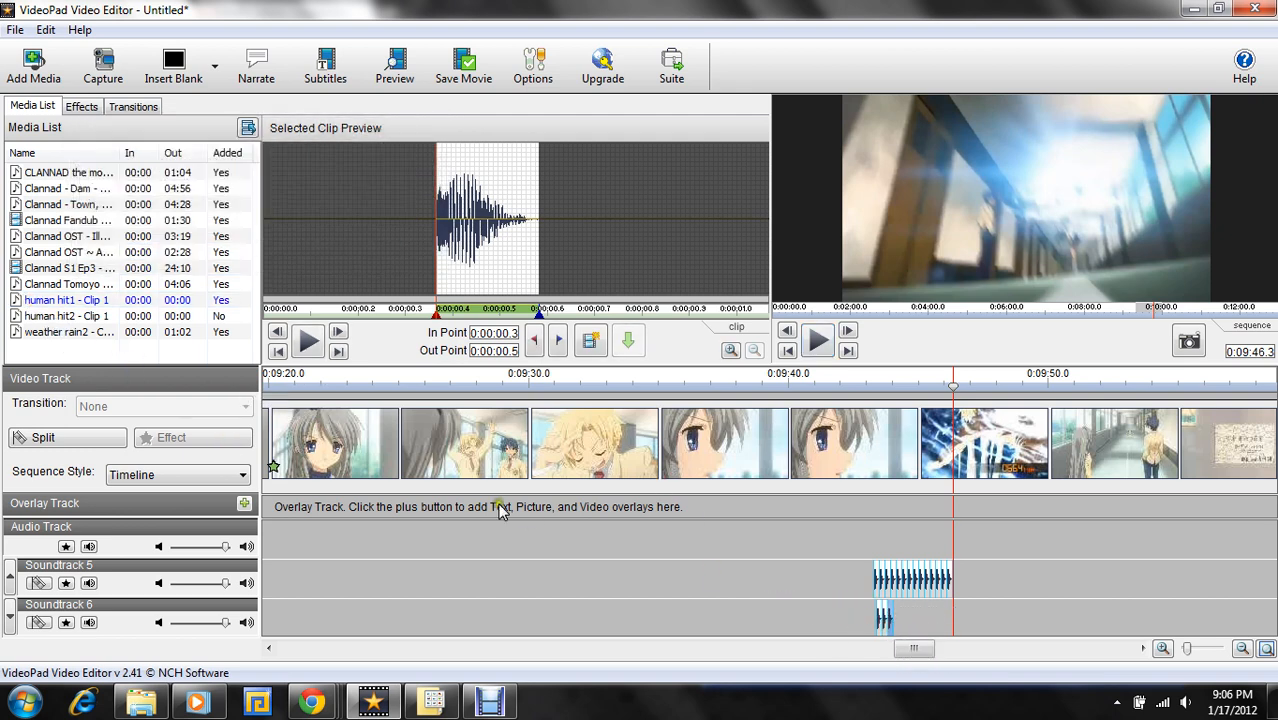
left_click_drag(40, 302, 905, 613)
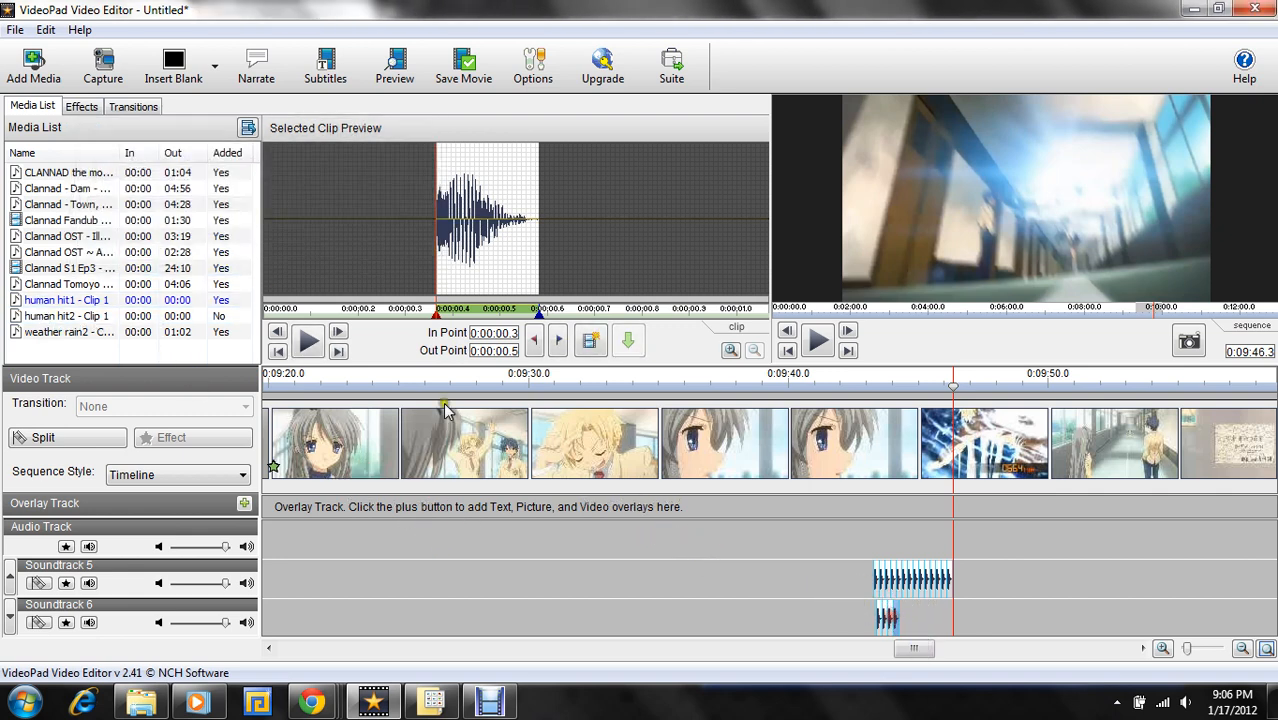
left_click_drag(80, 300, 903, 612)
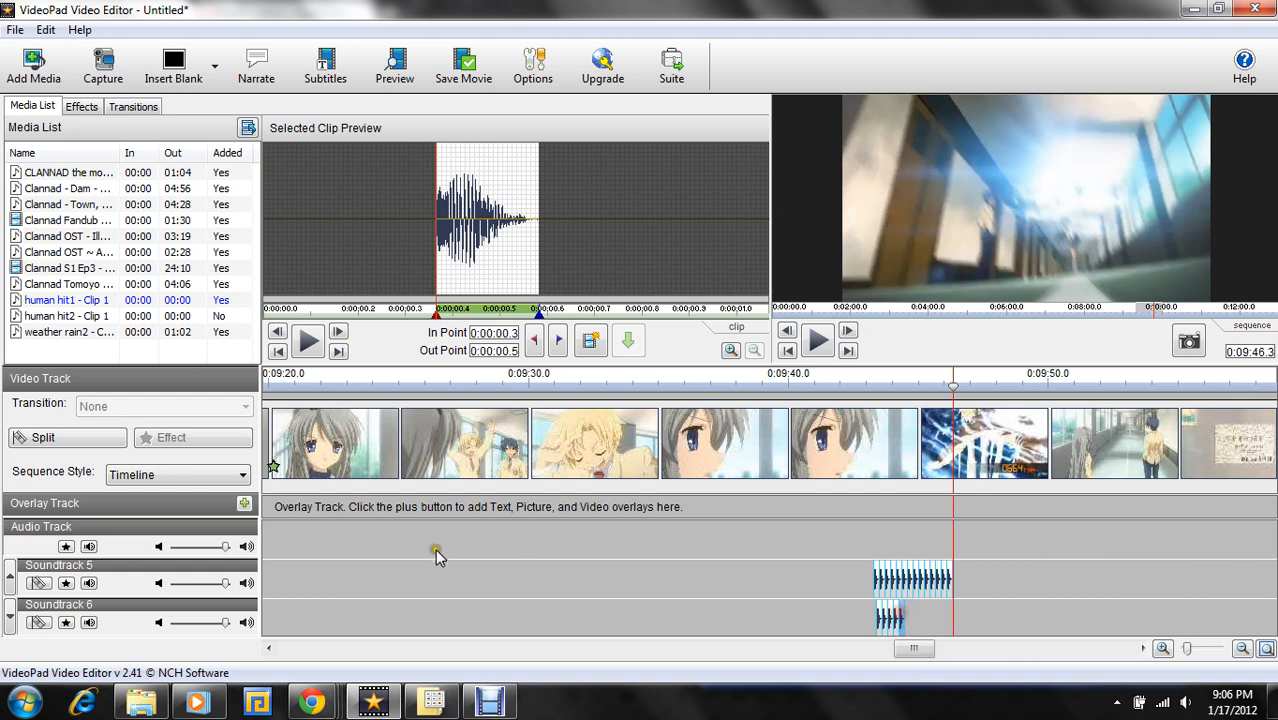
left_click_drag(44, 302, 925, 628)
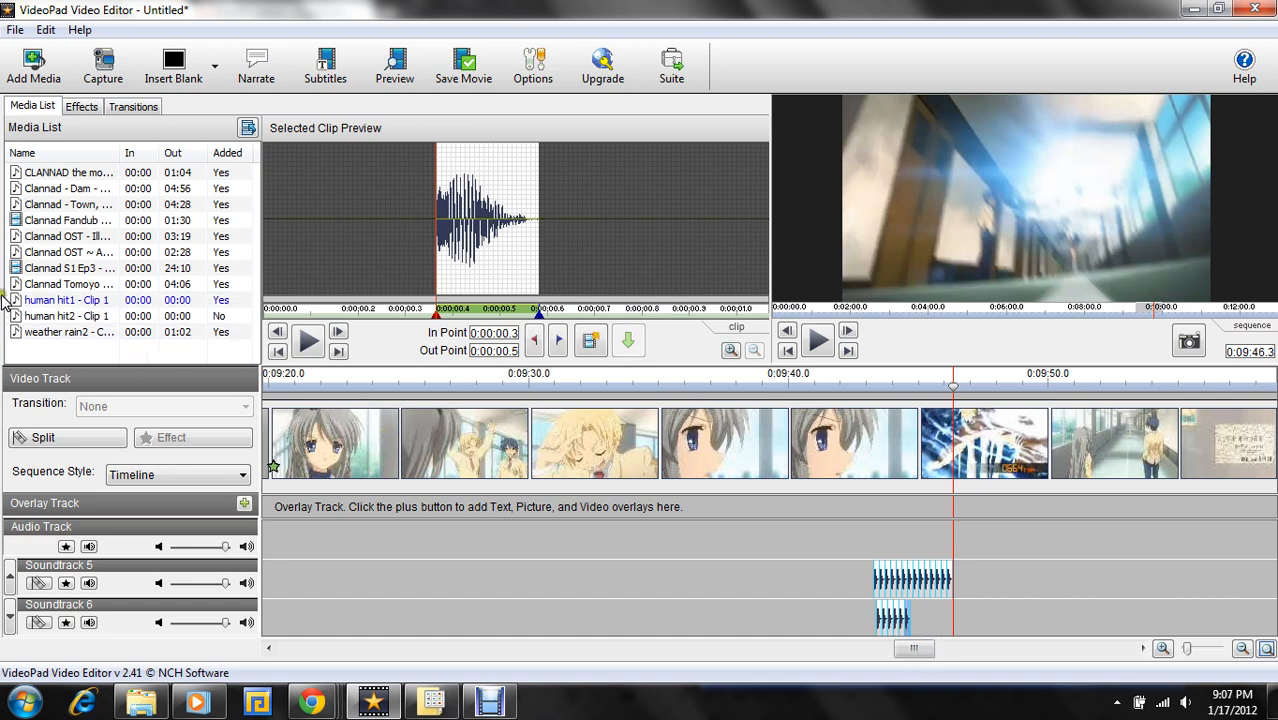
left_click_drag(45, 300, 918, 622)
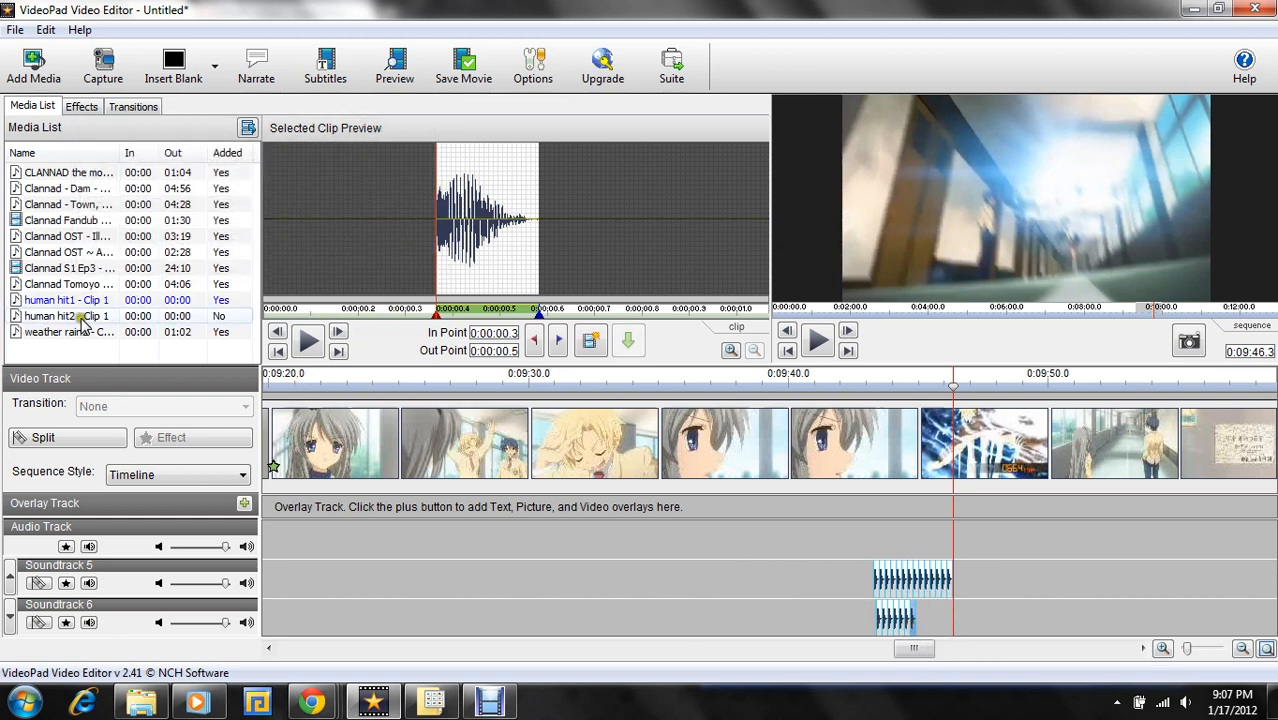
- Add six more human hit1 copies flush against the previous ones on Soundtrack 6, extending the row almost to the playhead at 0:09:46.3
left_click_drag(81, 303, 922, 630)
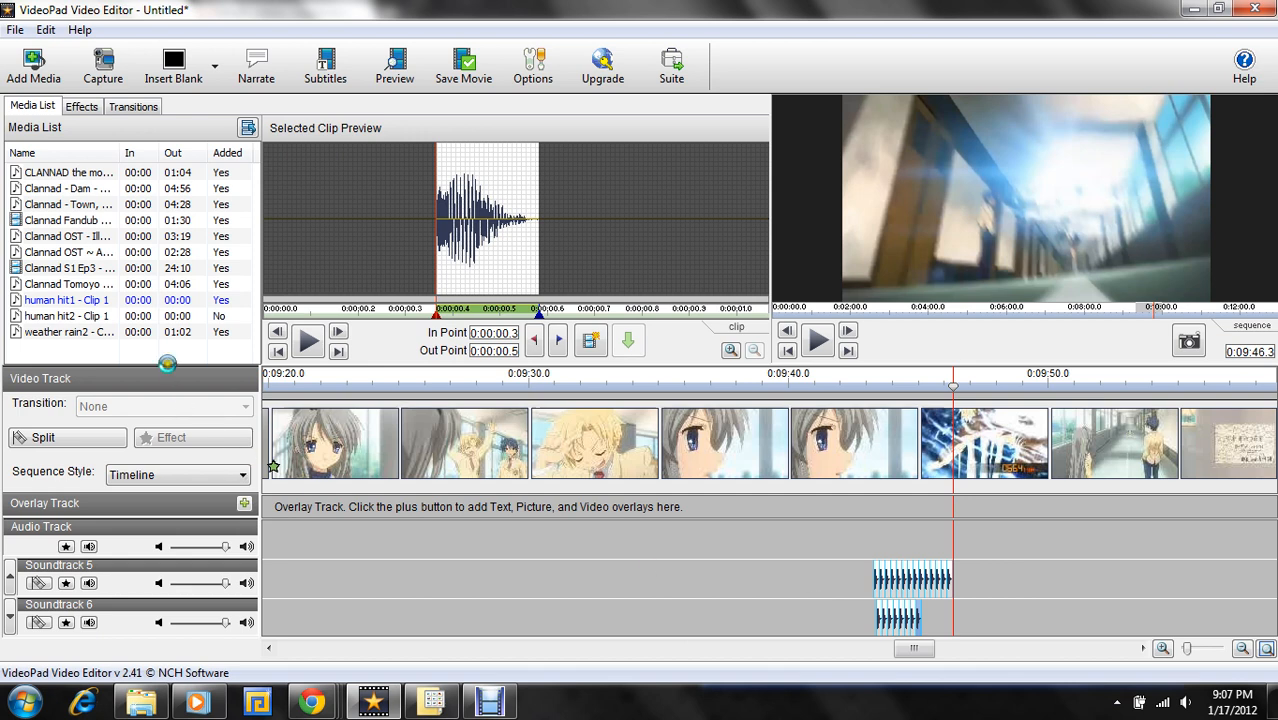
left_click_drag(128, 300, 931, 625)
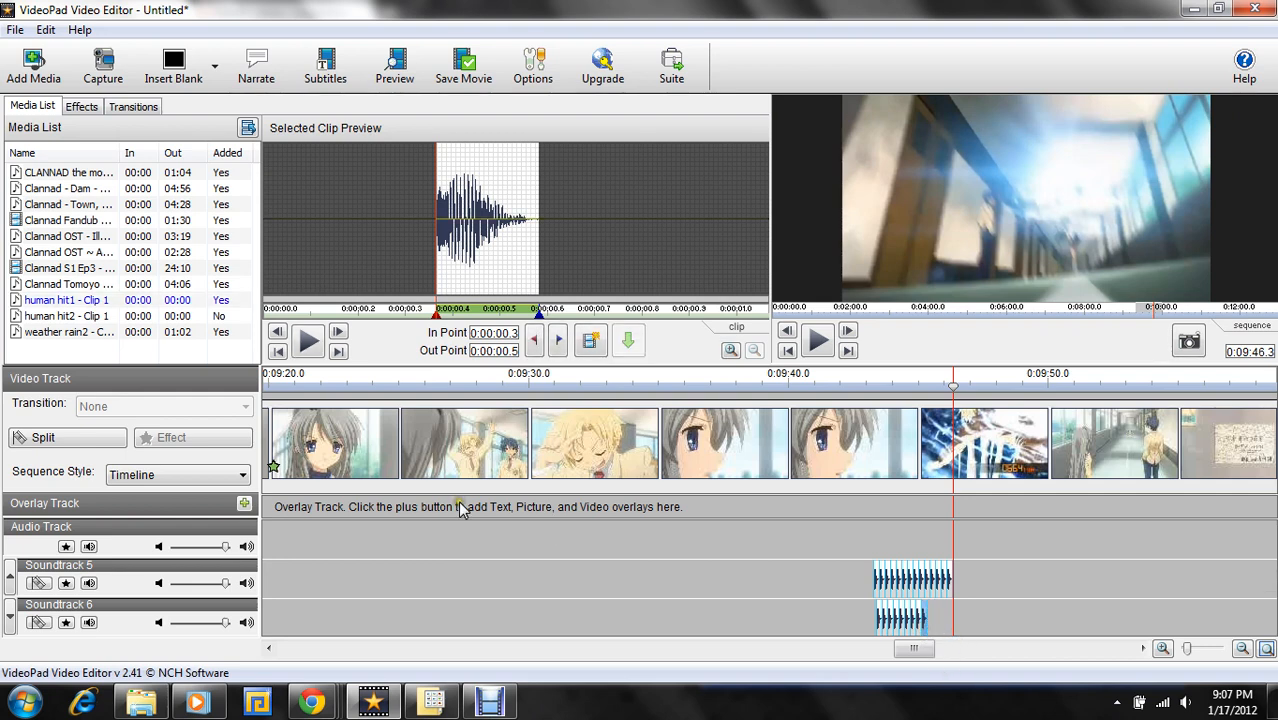
left_click(60, 301)
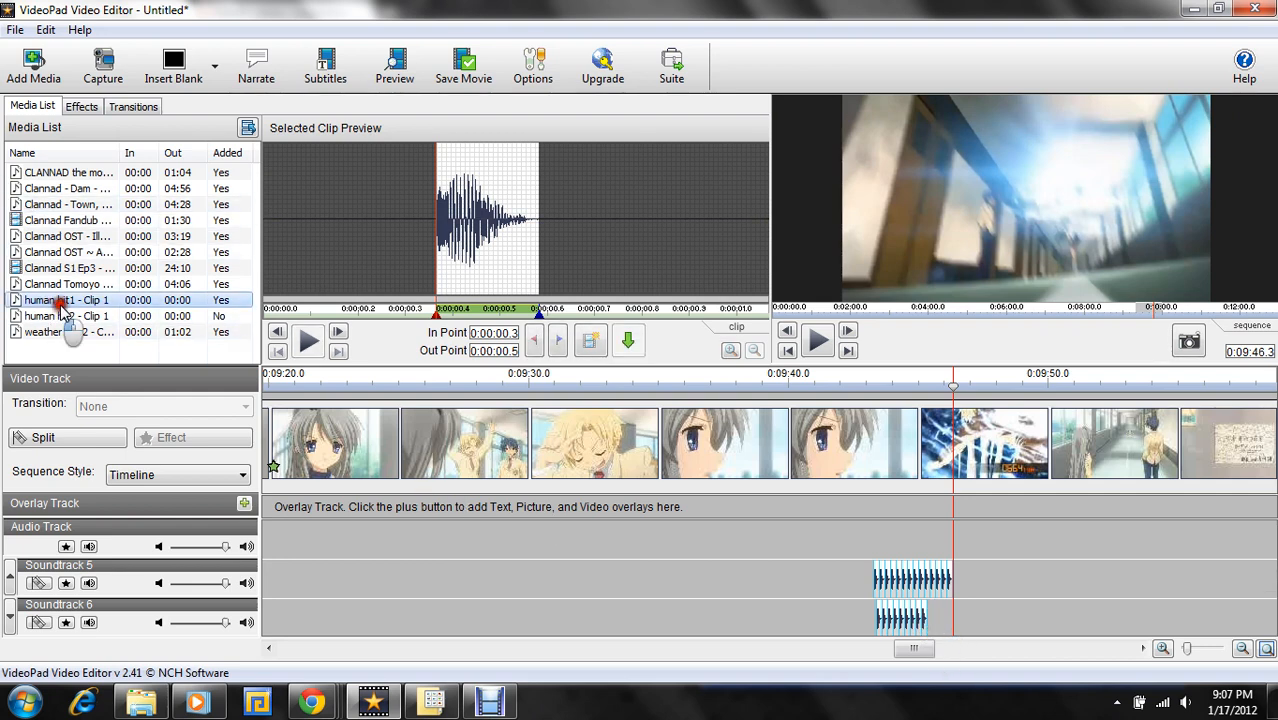
left_click_drag(60, 310, 940, 630)
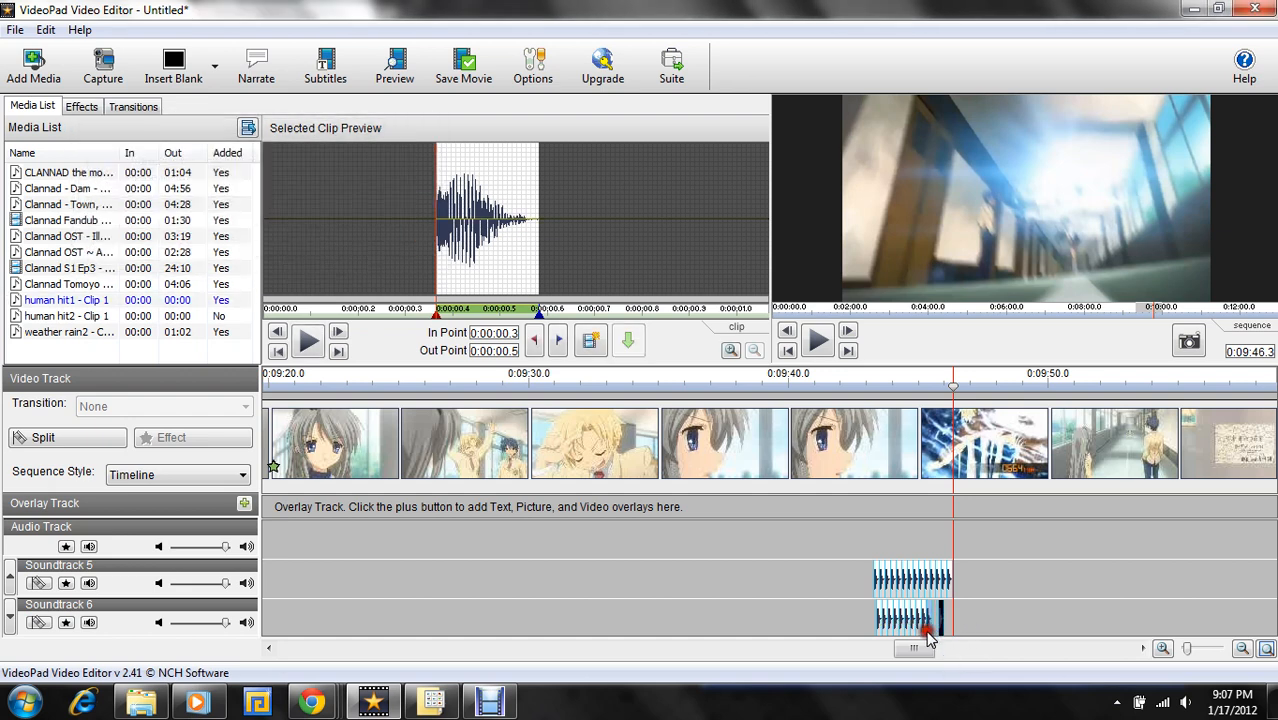
left_click_drag(40, 300, 950, 596)
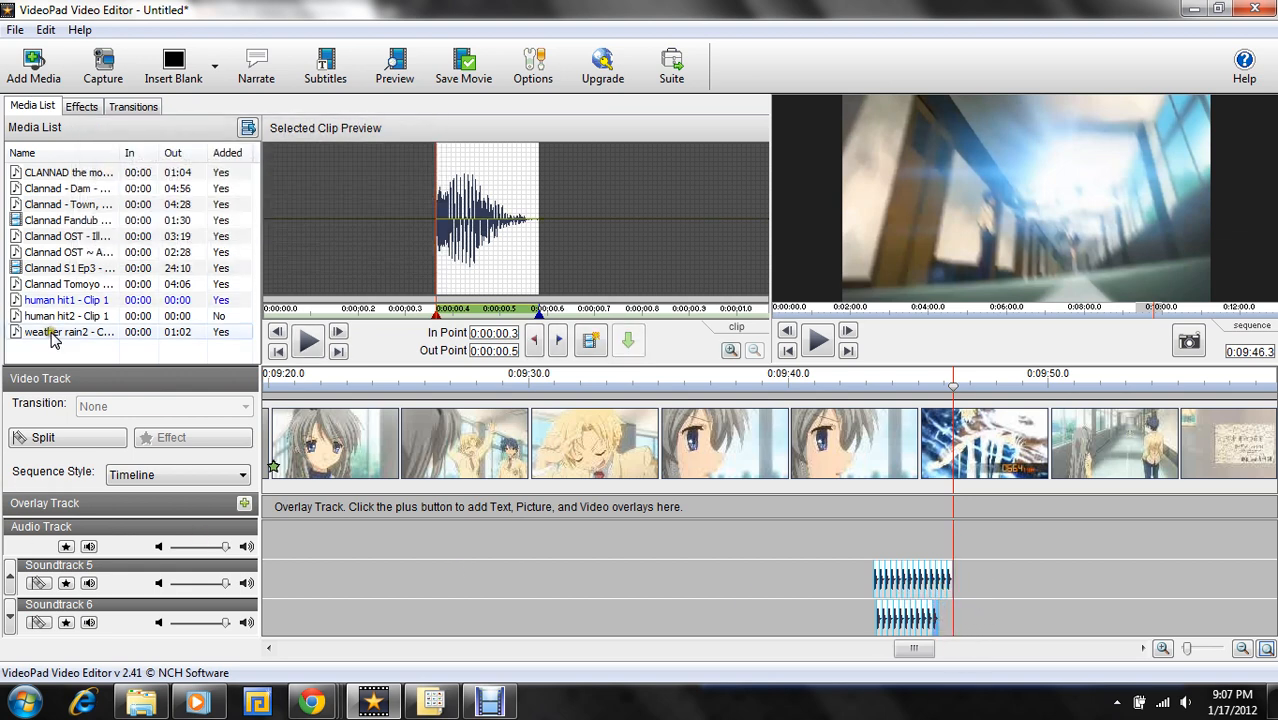
left_click_drag(60, 300, 945, 622)
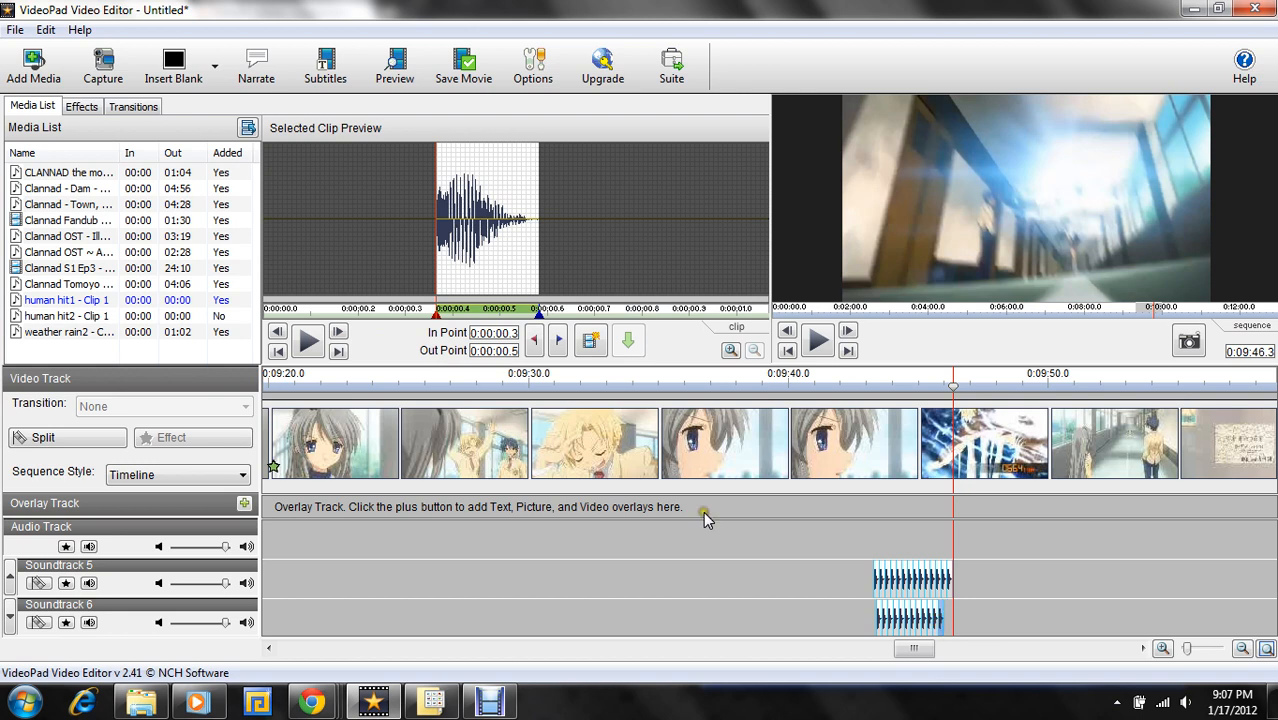
left_click_drag(100, 302, 950, 618)
- Play the sequence from just before the kicks to 0:09:49.3 to check the layered hits, and move the playhead to 0:09:50.4
left_click(836, 378)
left_click(818, 343)
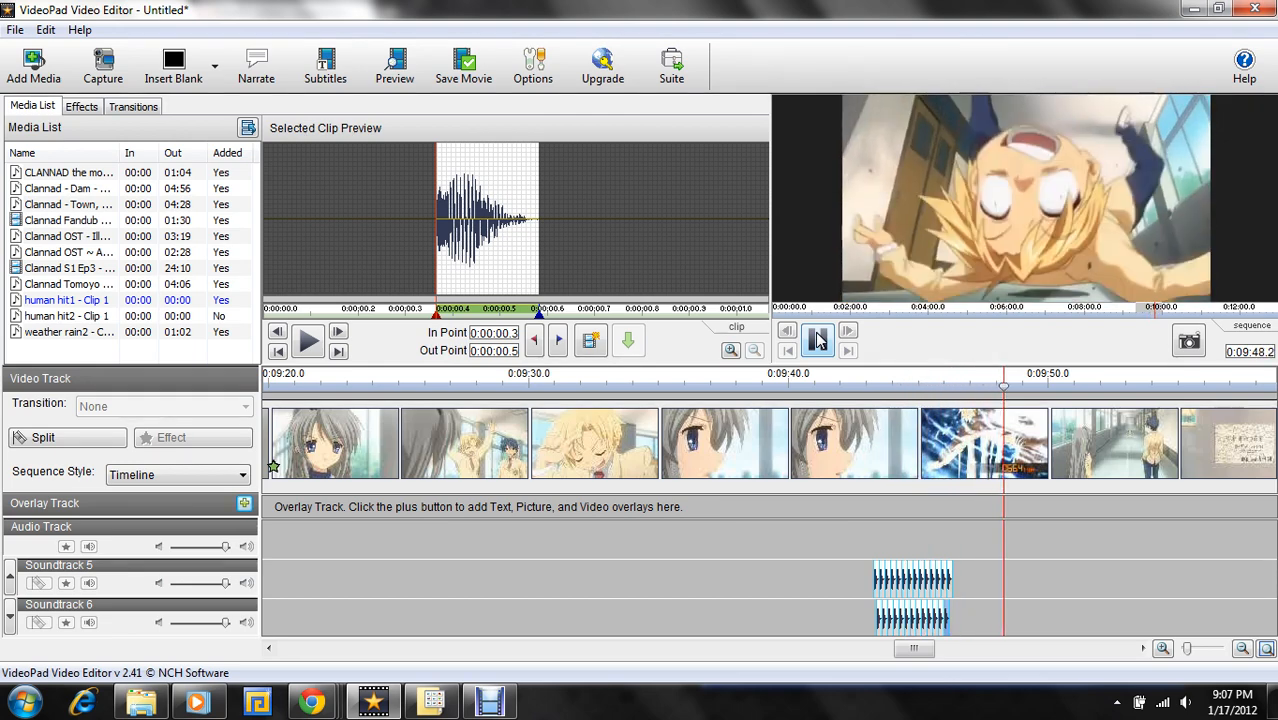
left_click(817, 340)
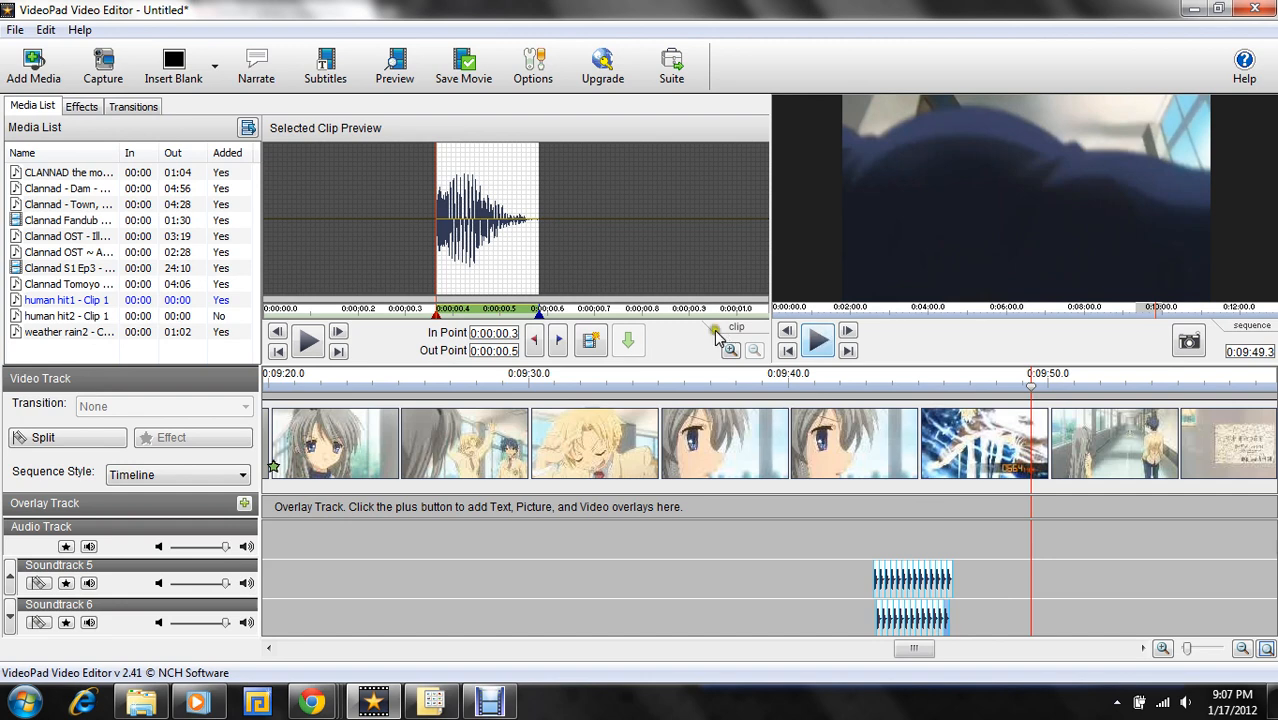
left_click(1062, 388)
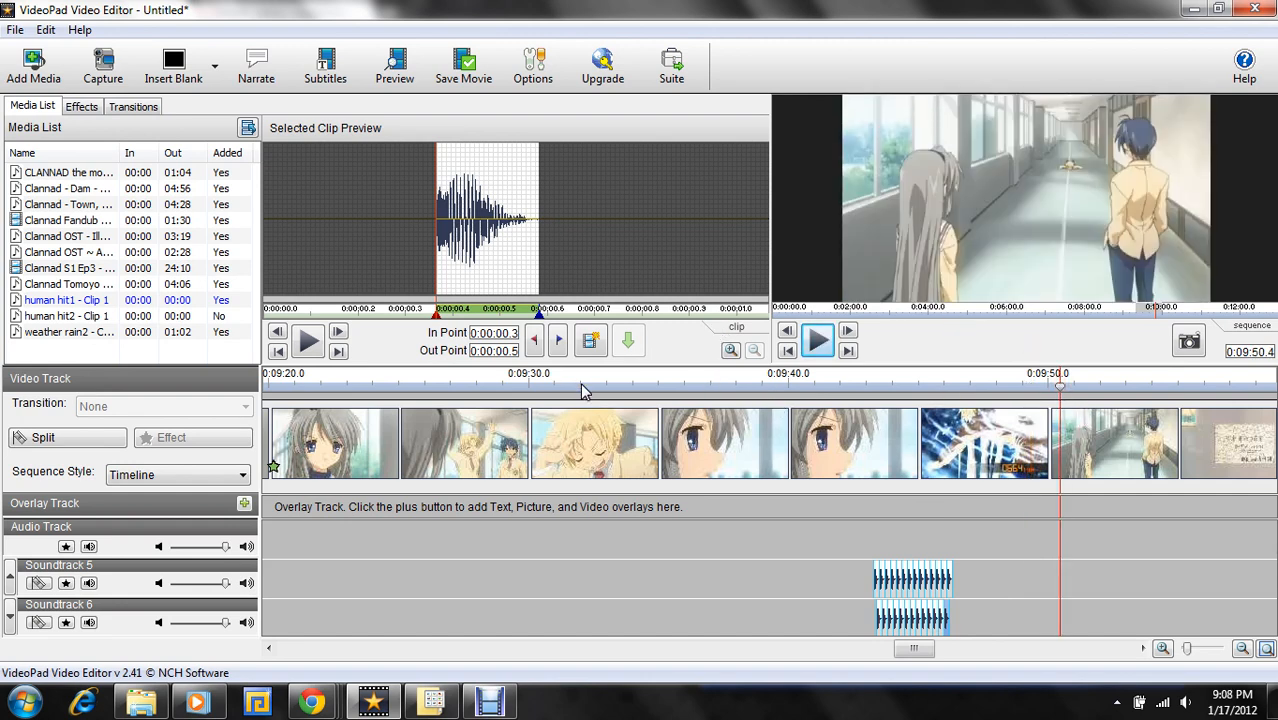
left_click(459, 704)
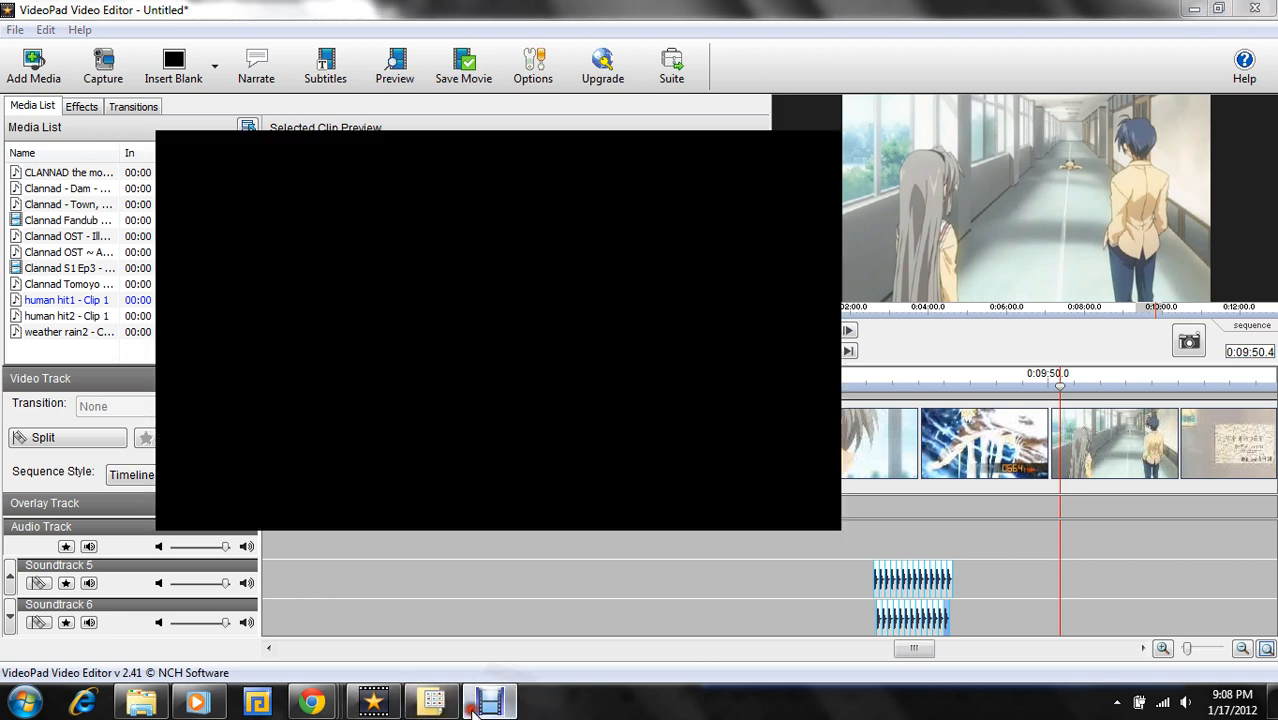